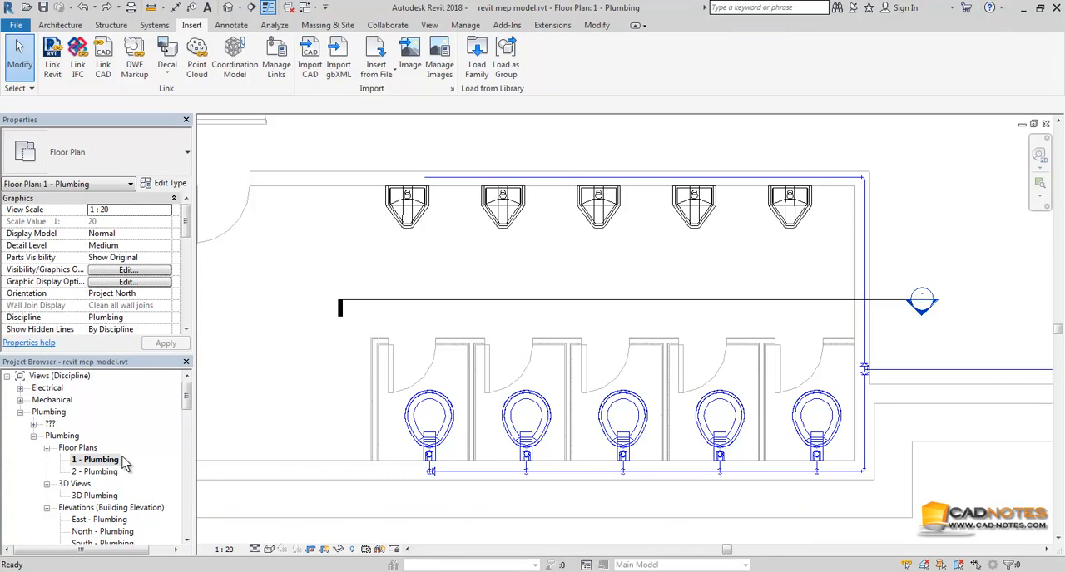
Step: Load the family M_Urinal with Wing - Wall Hung.rfa from the US Metric library's Plumbing > MEP > Fixtures > Urinals folder
middle_drag(525, 412, 561, 430)
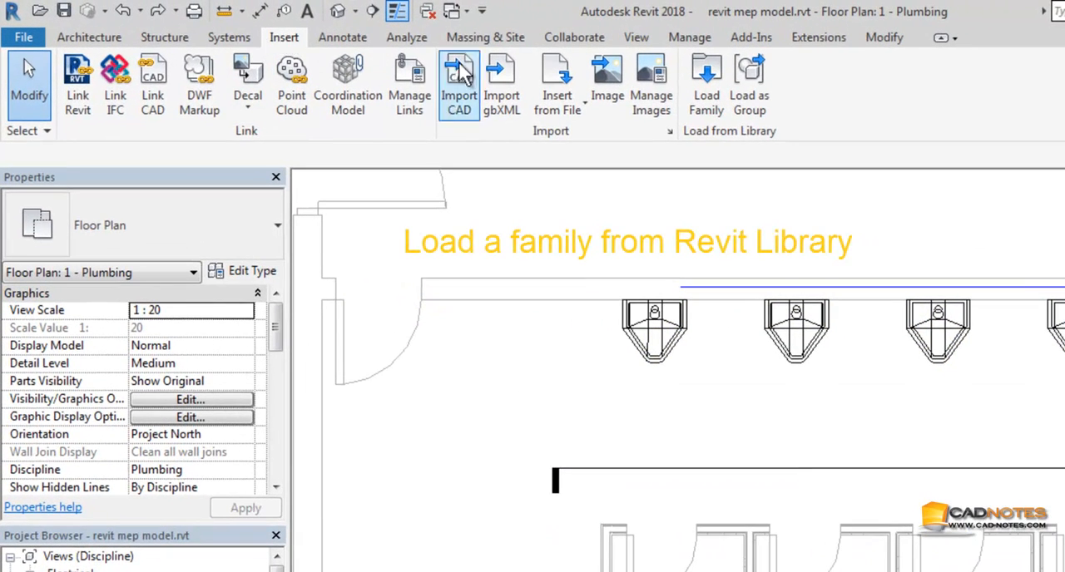
click(705, 100)
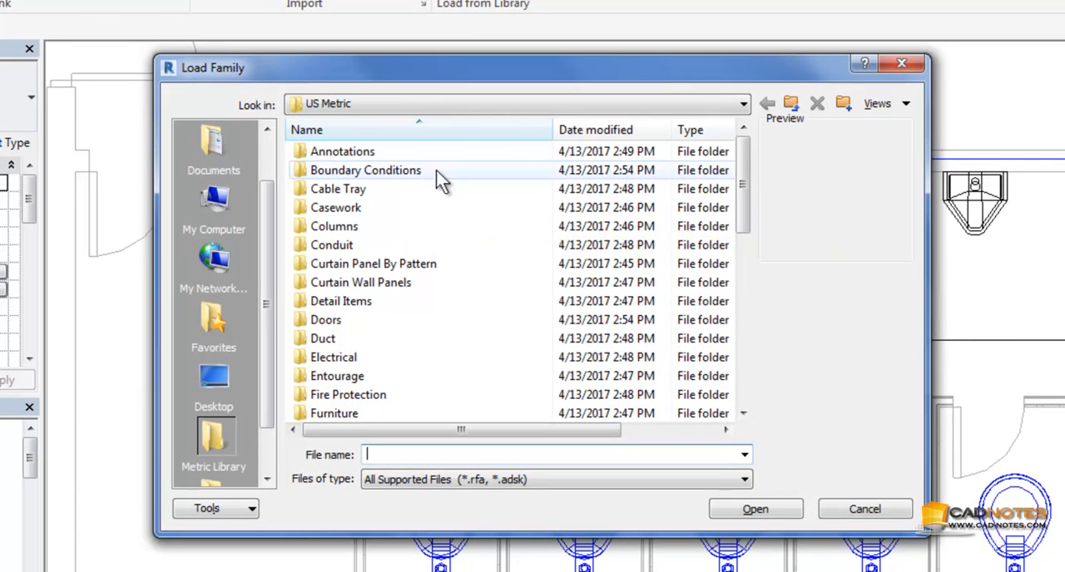
click(380, 304)
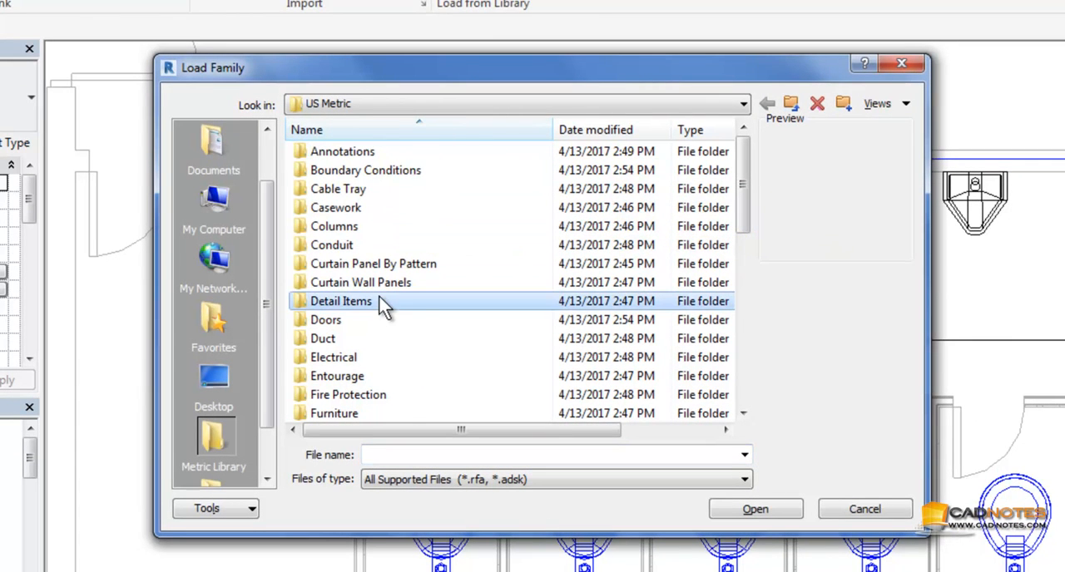
scroll(380, 305, down, 7)
double_click(367, 190)
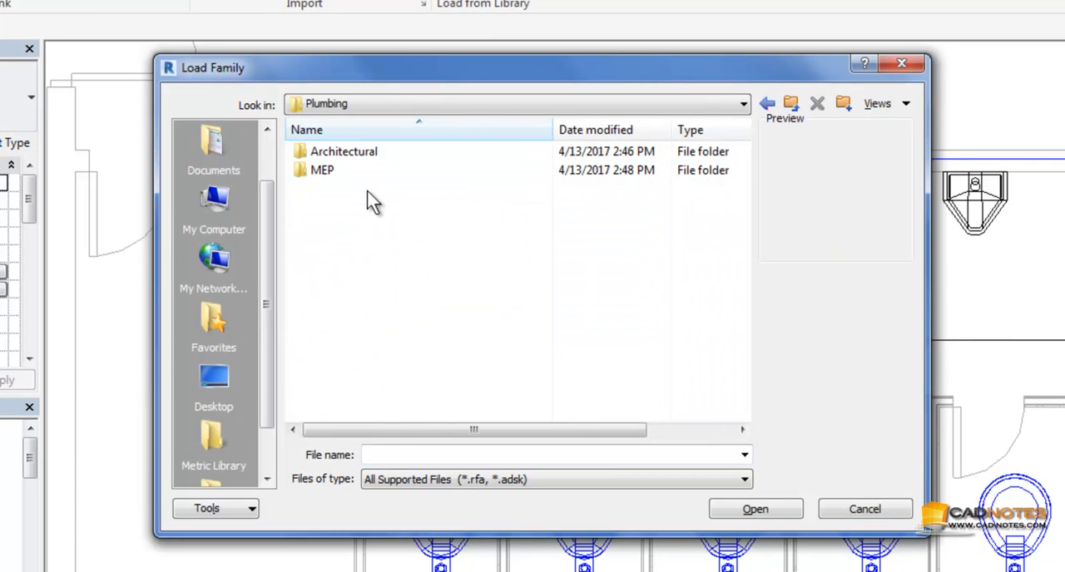
double_click(338, 169)
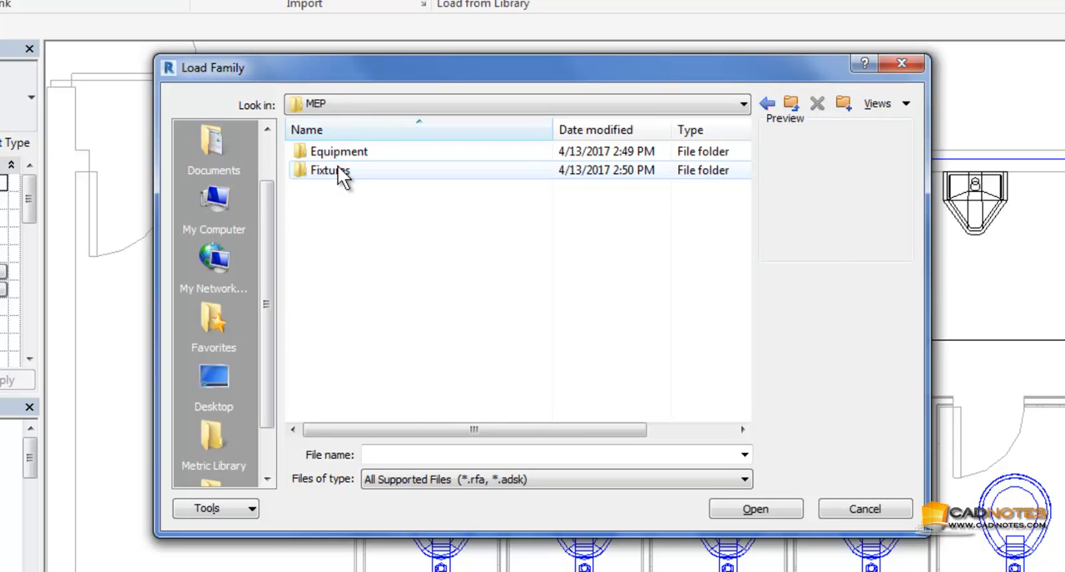
click(345, 175)
double_click(344, 175)
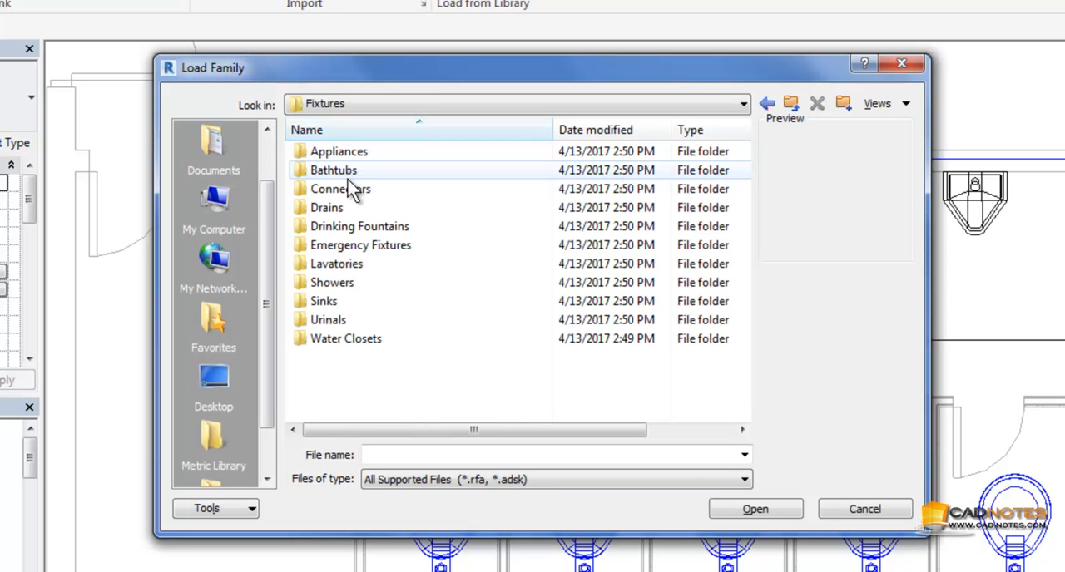
click(367, 326)
double_click(367, 322)
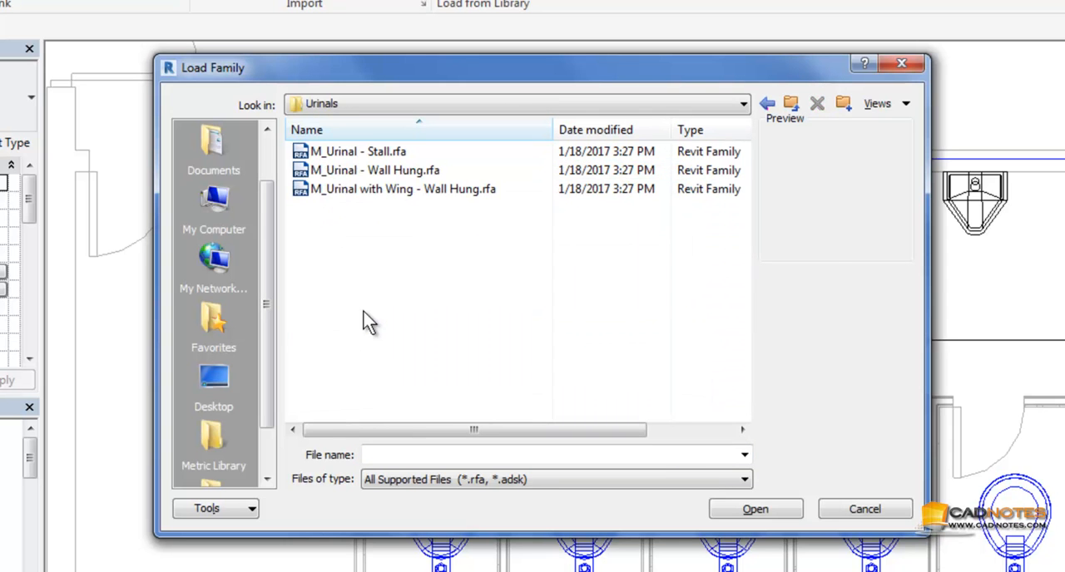
click(370, 191)
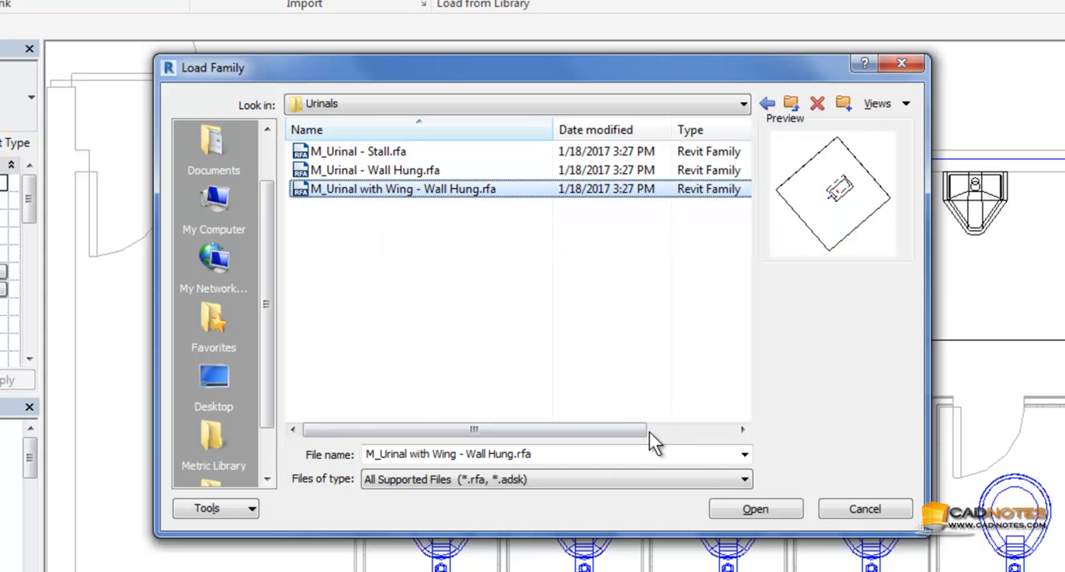
click(754, 510)
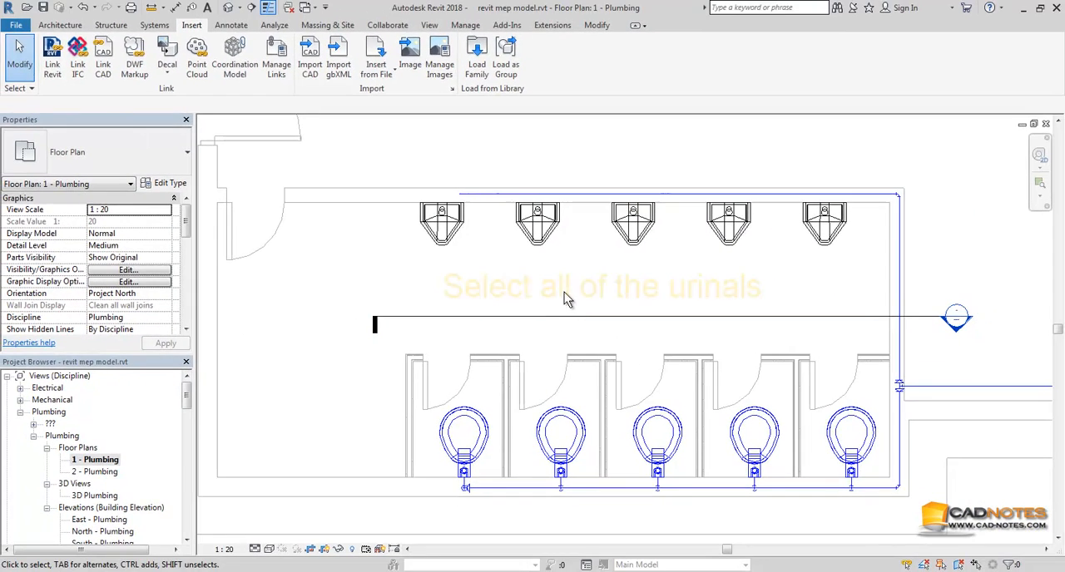
Step: Change the five wall-hung urinals in the plan to the M_Urinal with Wing - Wall Hung Standard type
drag(400, 155, 856, 272)
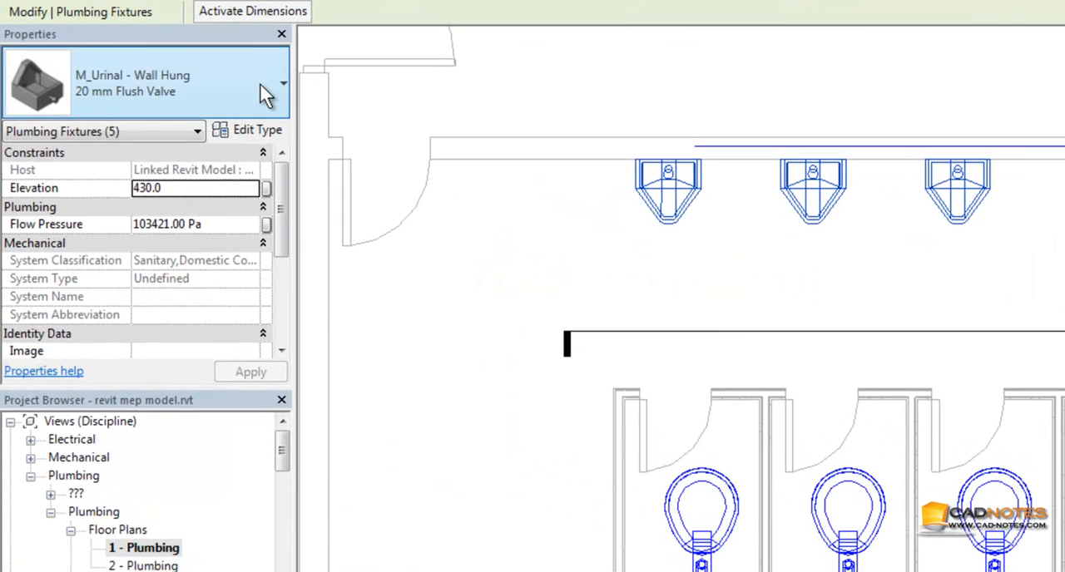
click(236, 112)
scroll(228, 165, up, 1)
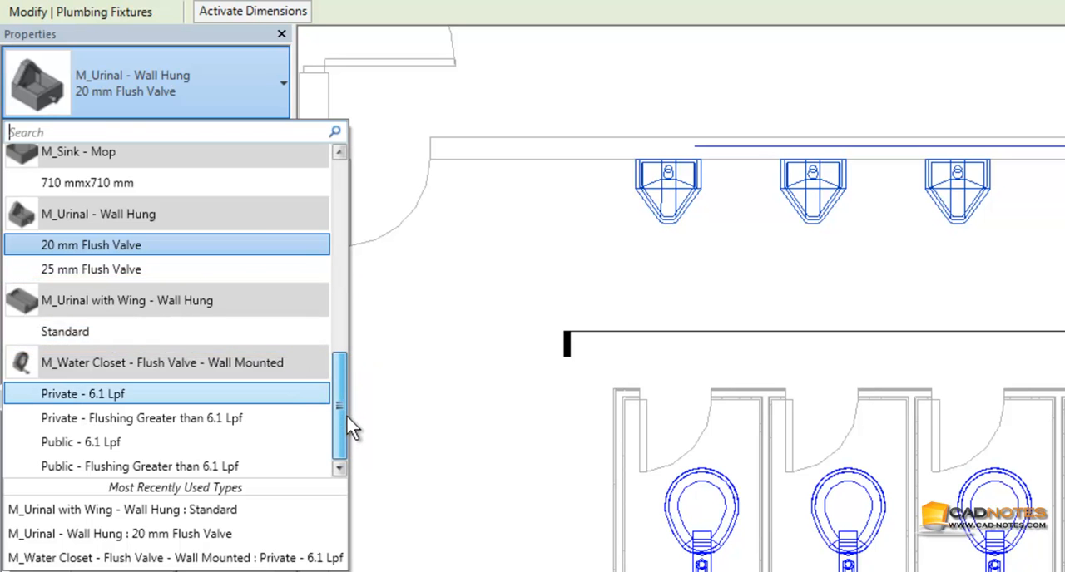
drag(343, 401, 343, 371)
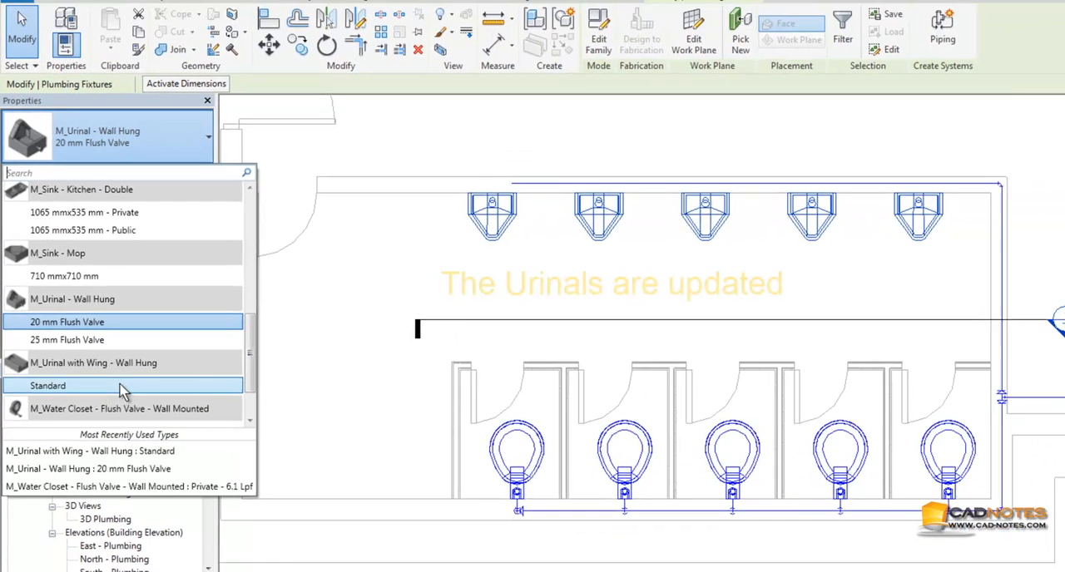
click(163, 417)
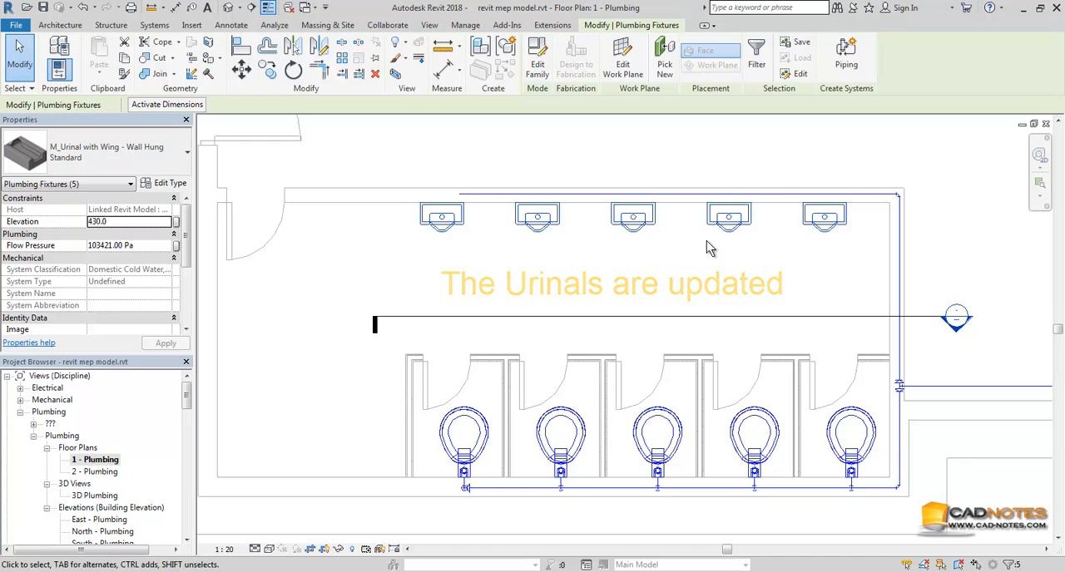
Step: Extend the open end of the pipe behind the urinals to the first urinal's centreline, making it about 4754 mm long
click(589, 271)
middle_drag(726, 284, 745, 320)
scroll(424, 269, up, 2)
middle_drag(439, 296, 477, 385)
click(565, 300)
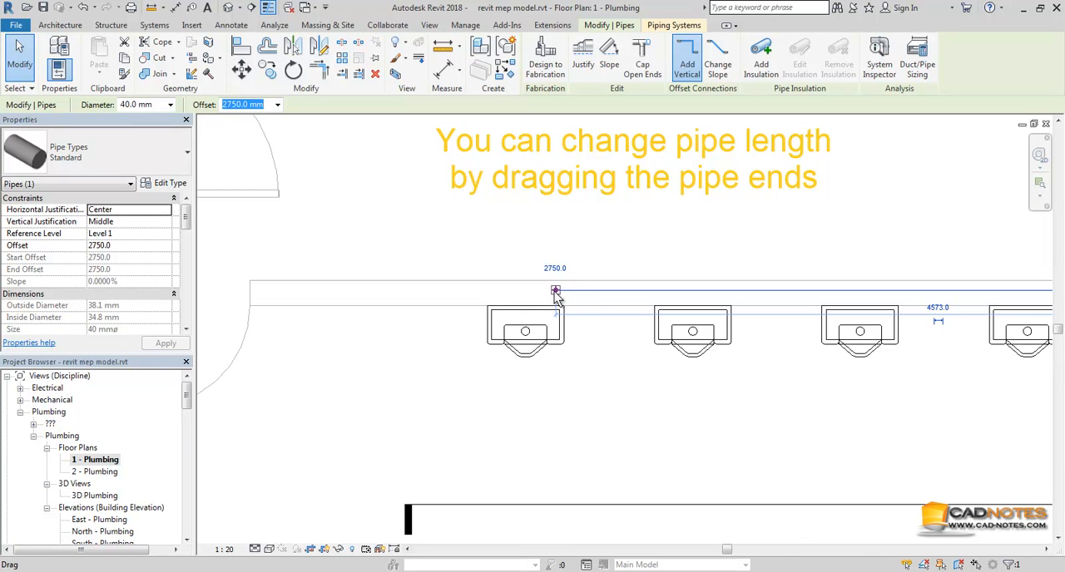
drag(555, 292, 524, 293)
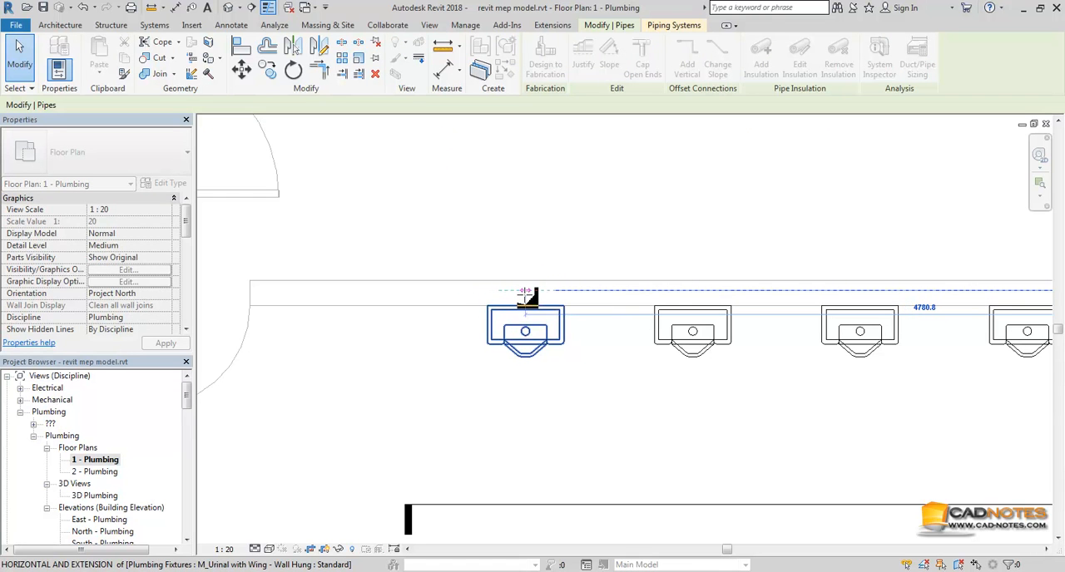
drag(580, 337, 624, 379)
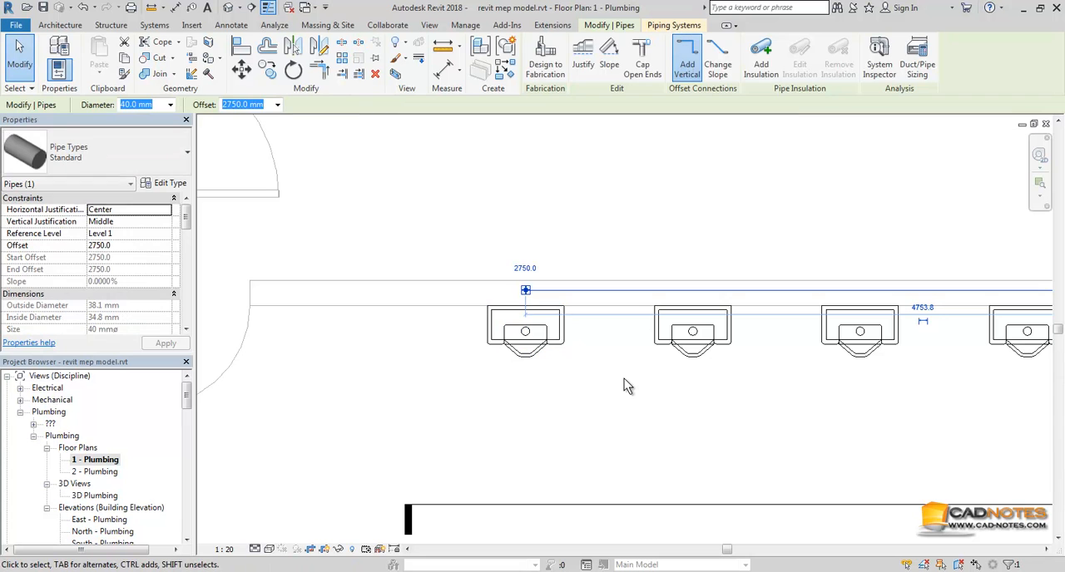
Step: In the default 3D view, connect the first urinal's 20 mm Domestic Cold Water connector into the overhead pipe
click(228, 7)
scroll(543, 333, up, 4)
shift+middle_drag(543, 333, 624, 344)
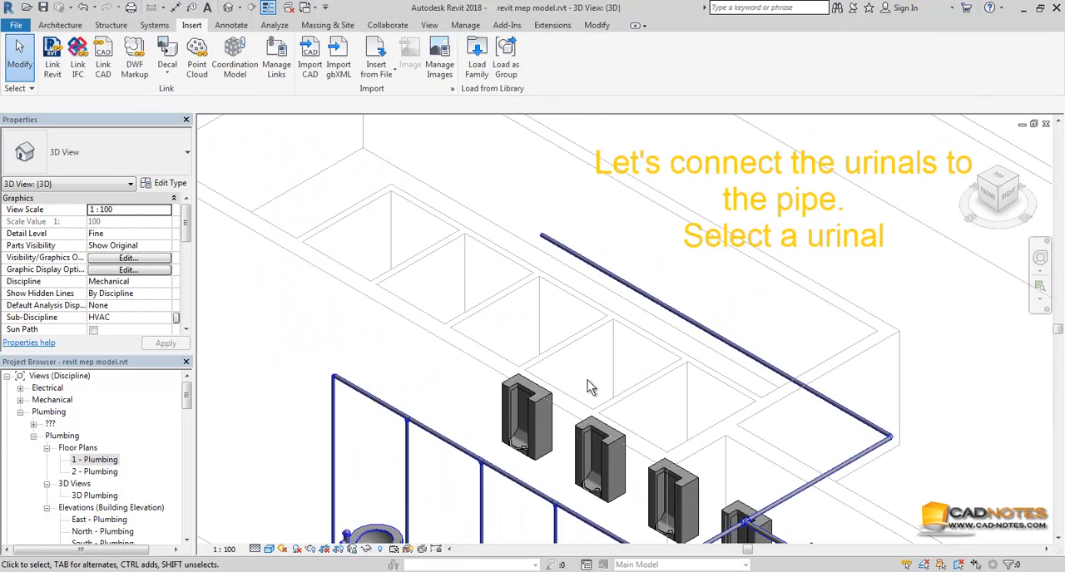
click(544, 403)
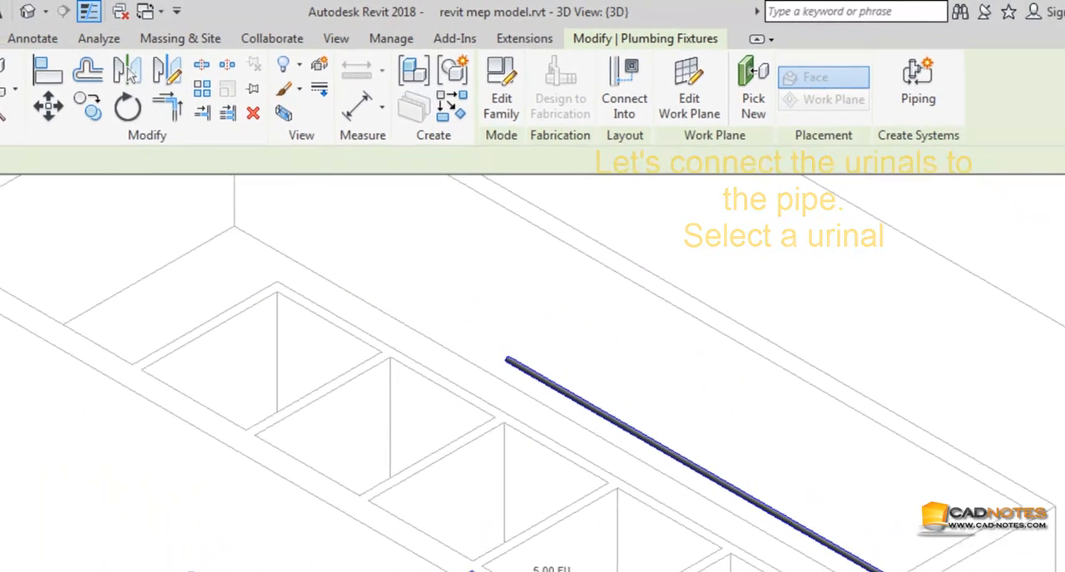
click(617, 104)
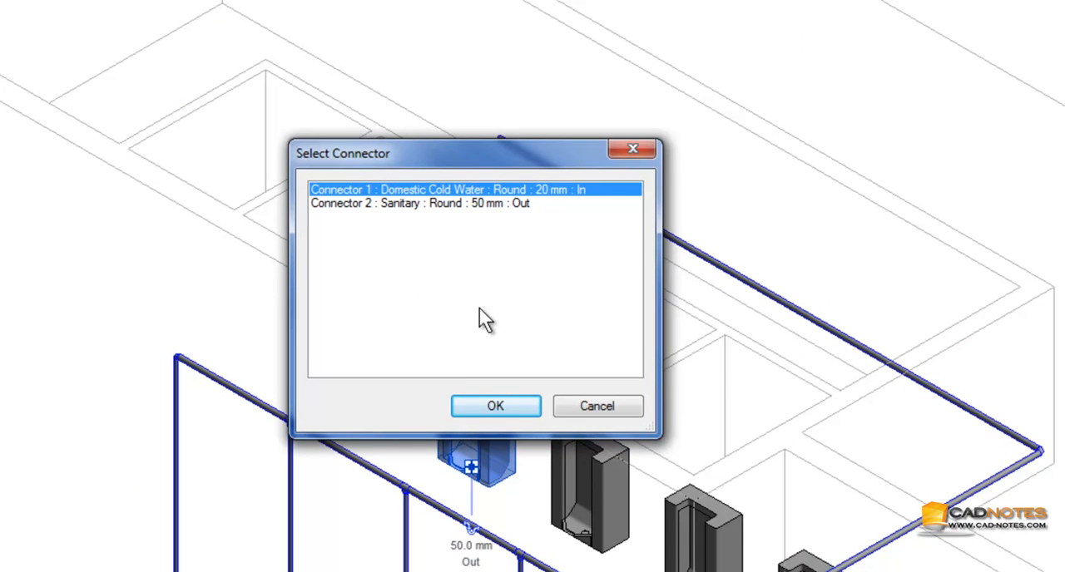
click(499, 406)
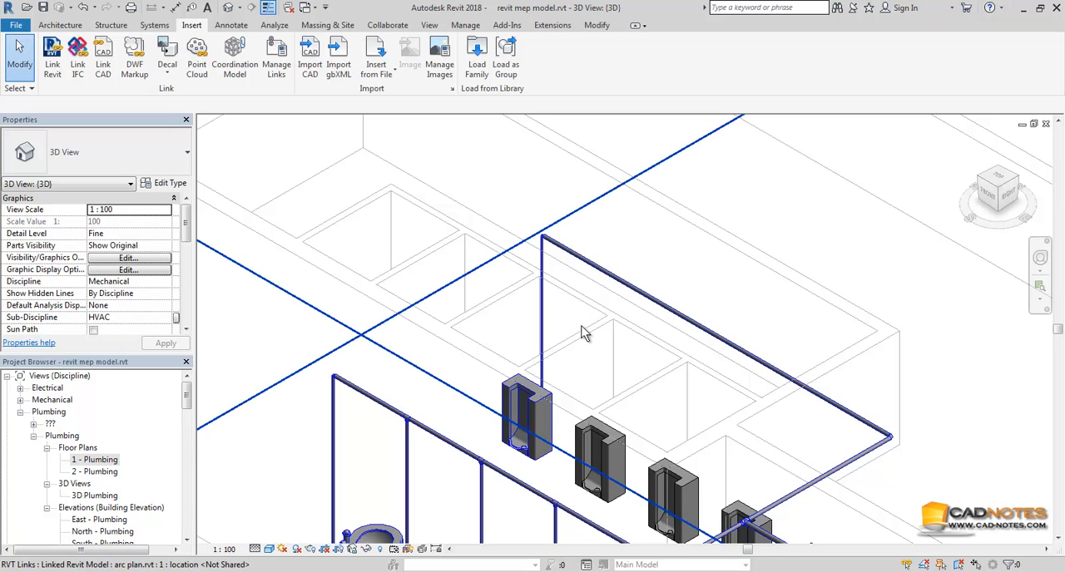
Step: Connect the second urinal's 20 mm Domestic Cold Water connector into the overhead pipe
scroll(533, 252, up, 3)
middle_drag(716, 352, 632, 247)
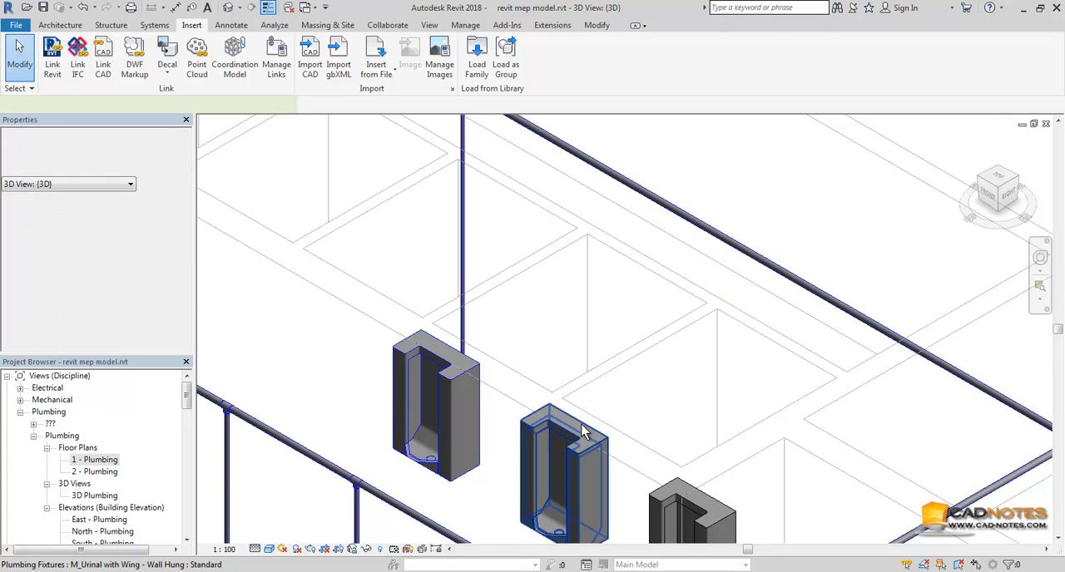
click(570, 449)
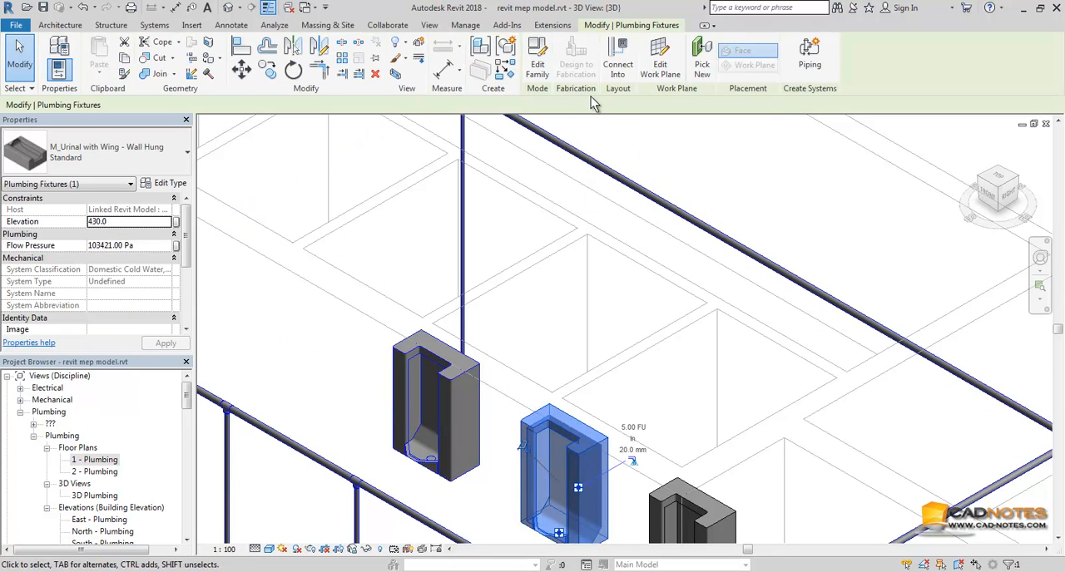
click(616, 66)
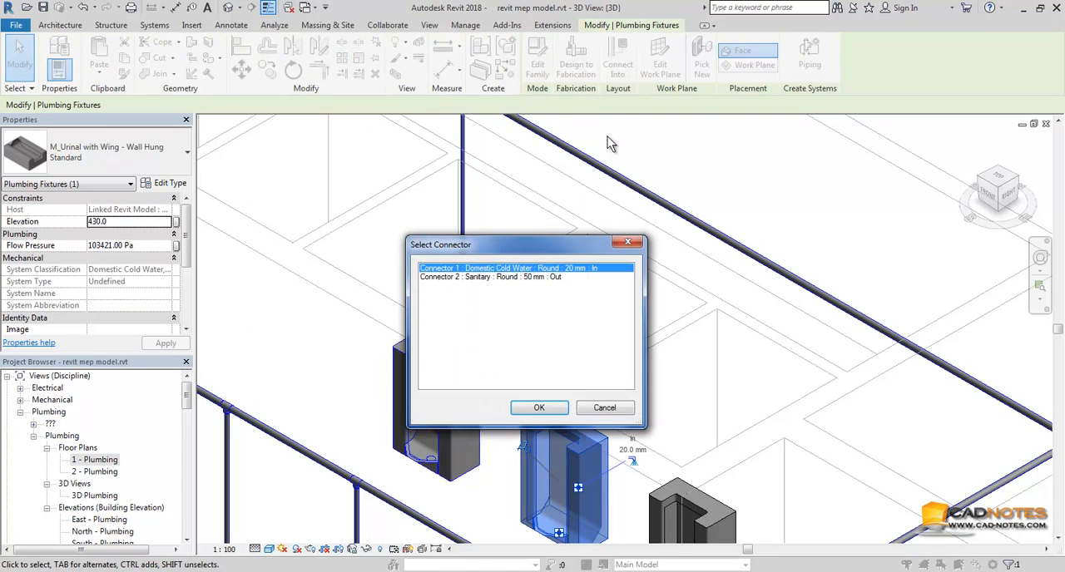
click(552, 407)
click(707, 233)
click(692, 492)
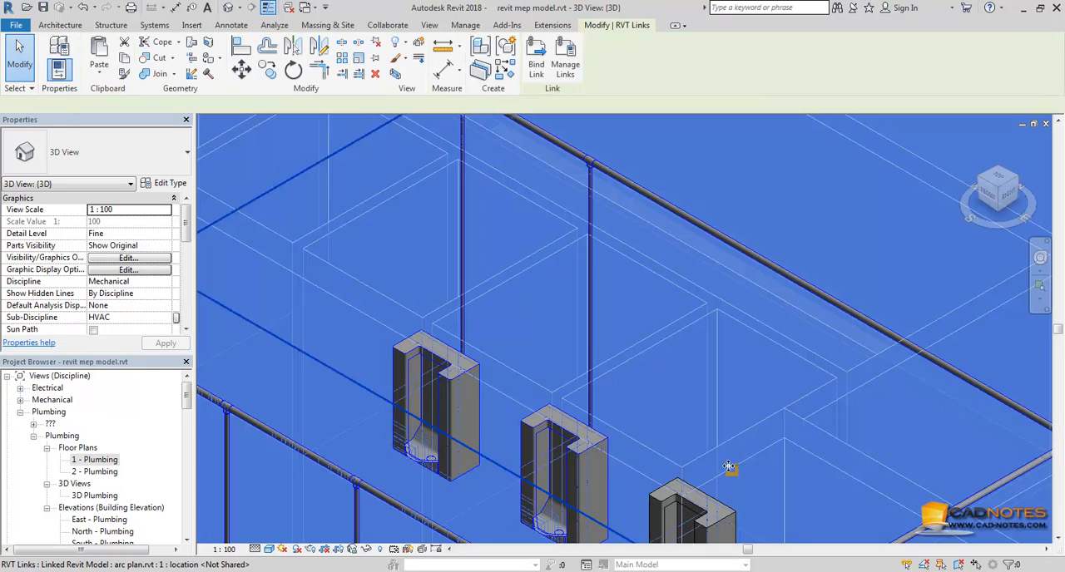
middle_drag(843, 430, 751, 353)
key(Escape)
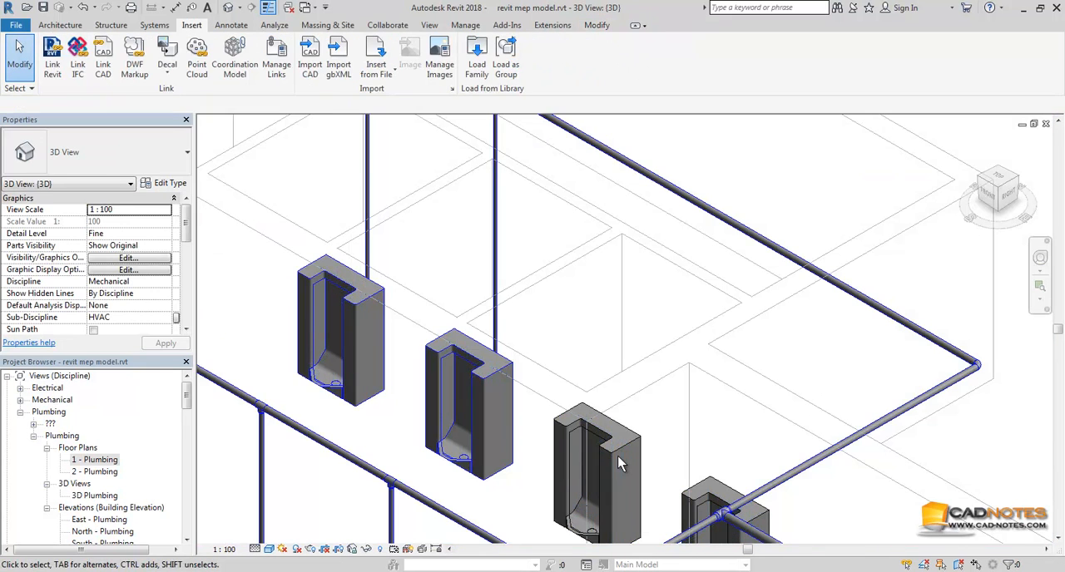
Step: Connect the third urinal's 20 mm Domestic Cold Water connector into the overhead pipe
click(620, 453)
click(616, 60)
click(539, 408)
click(696, 208)
Step: Connect the fourth urinal's 20 mm Domestic Cold Water connector into the overhead pipe
middle_drag(767, 516, 603, 395)
click(602, 402)
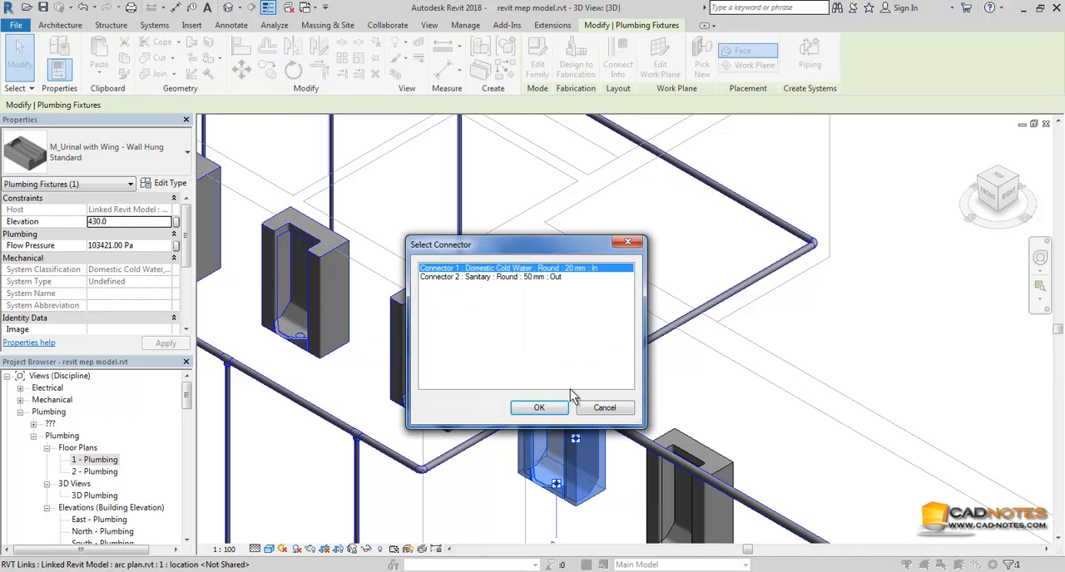
click(540, 407)
click(706, 180)
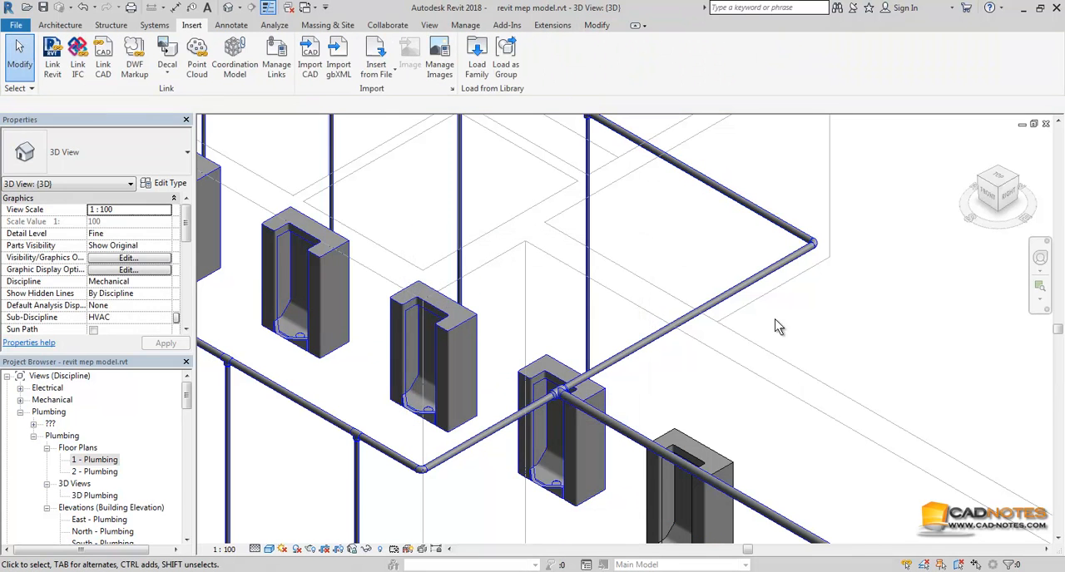
Step: Connect the fifth urinal's 20 mm Domestic Cold Water connector into the overhead pipe near its corner
scroll(775, 319, down, 1)
middle_drag(779, 352, 767, 393)
click(716, 481)
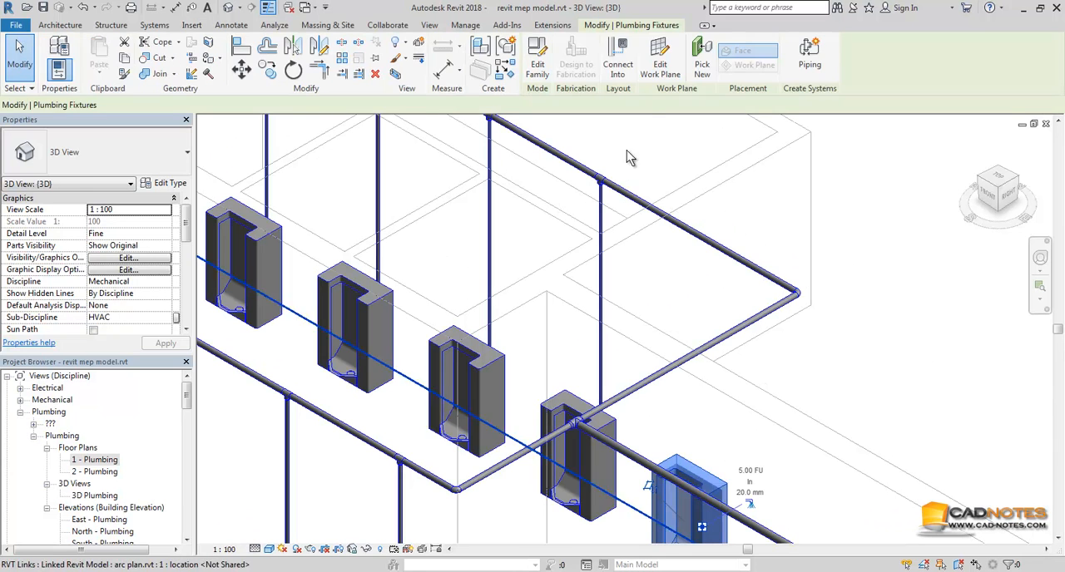
click(618, 77)
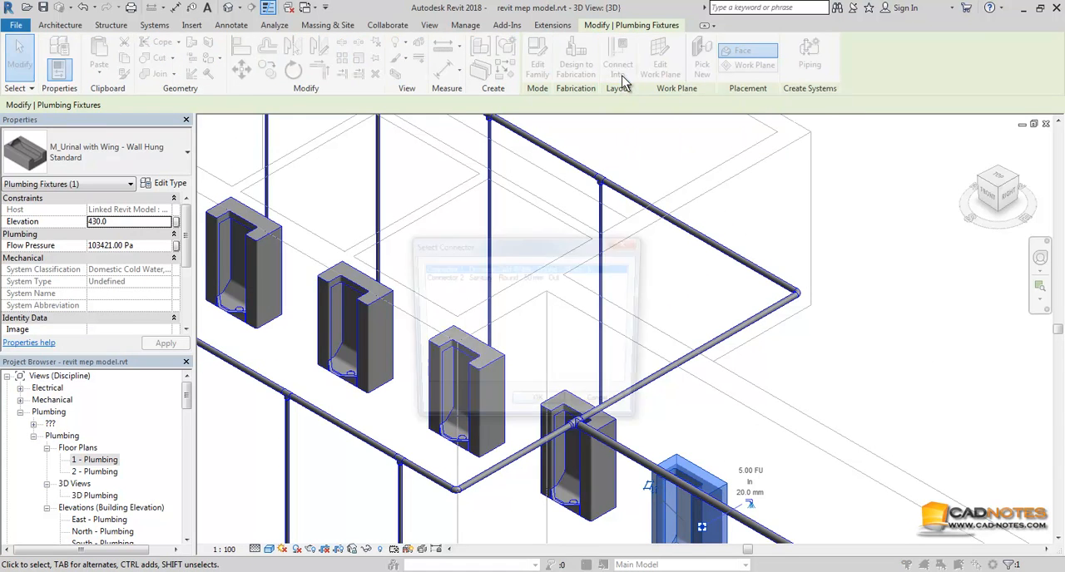
click(539, 408)
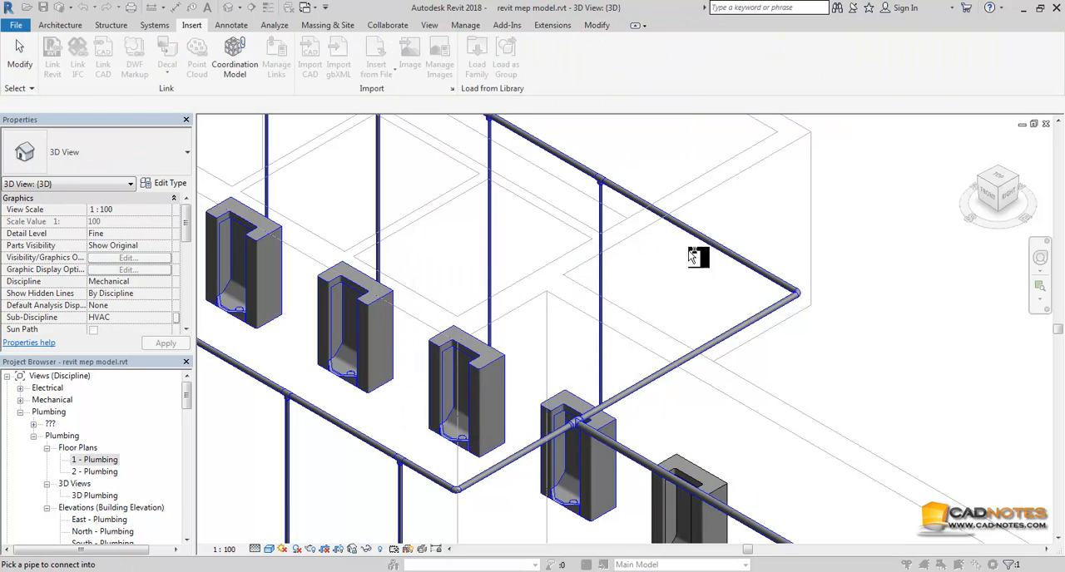
click(696, 237)
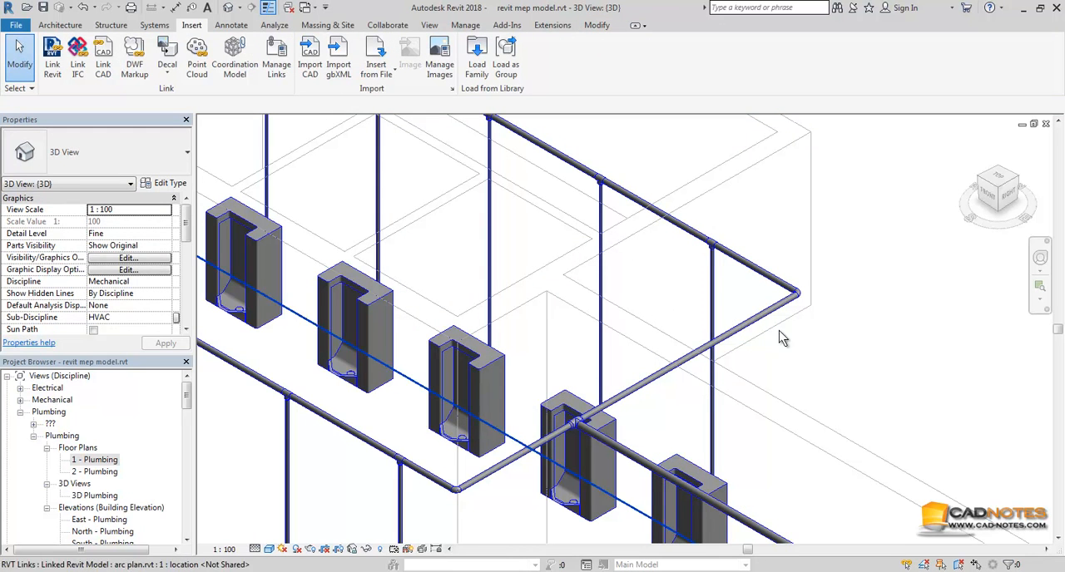
Step: Turn on the System Browser in the user interface display options
scroll(595, 302, down, 4)
scroll(560, 311, down, 1)
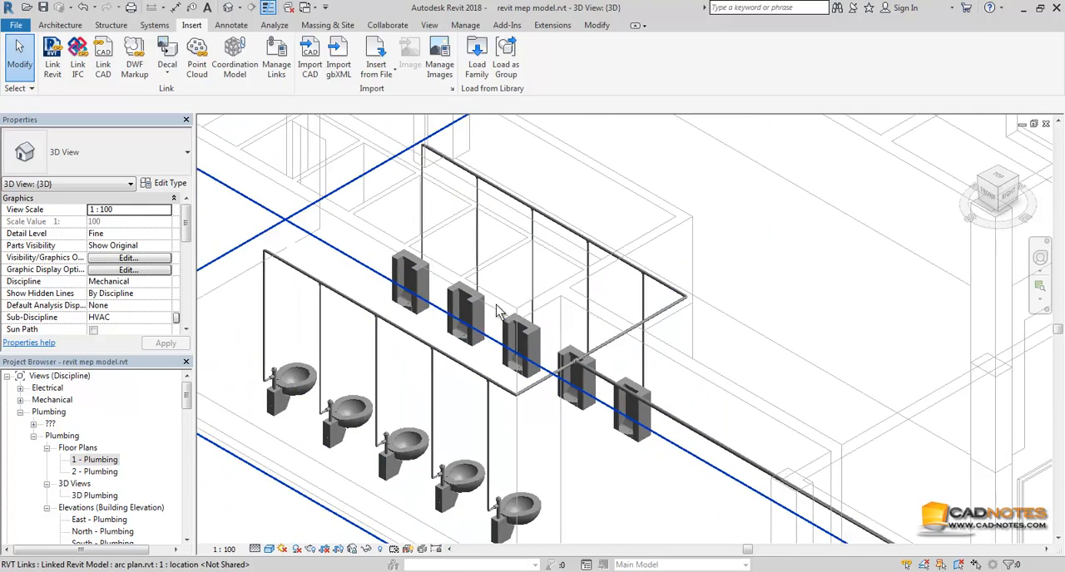
middle_drag(514, 313, 584, 322)
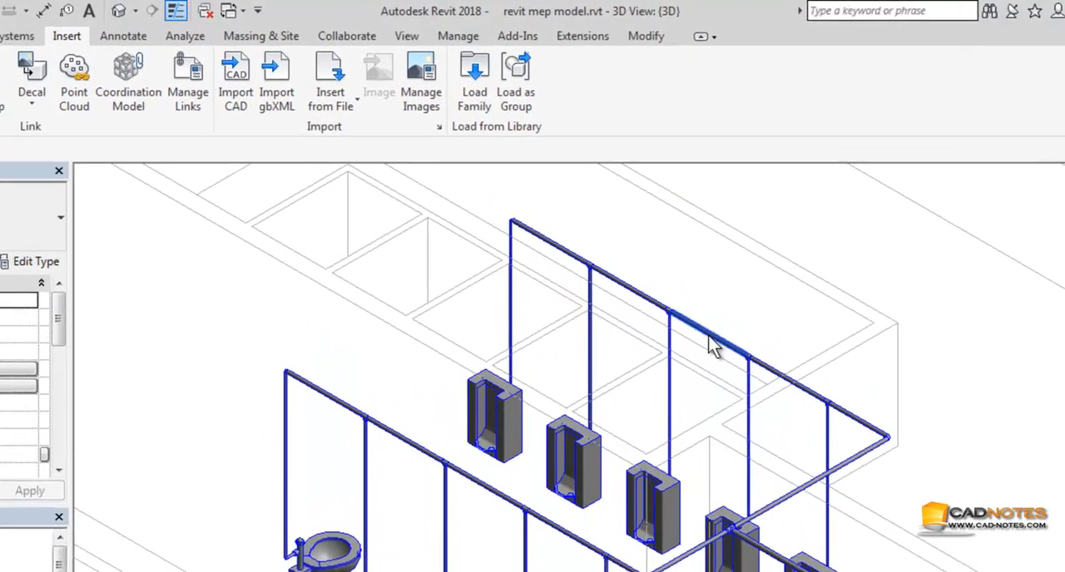
click(400, 39)
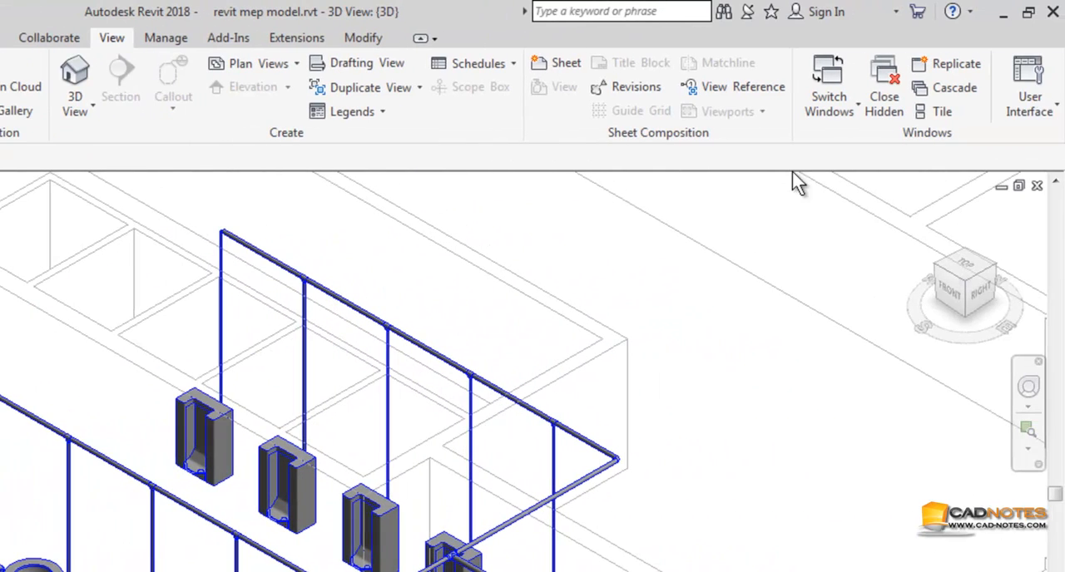
click(1045, 117)
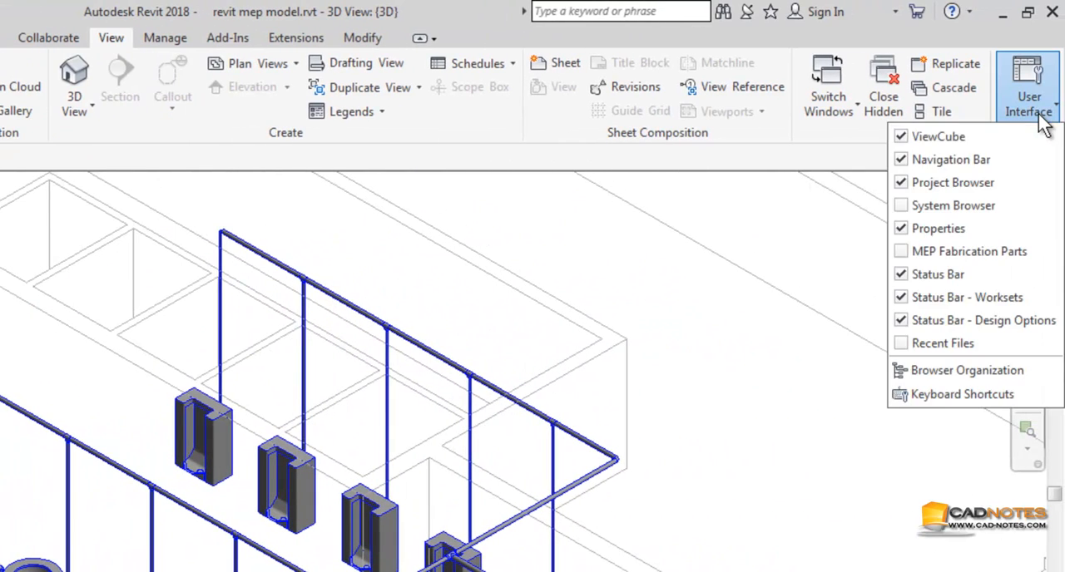
click(907, 206)
Step: Expand the Piping systems down to the Domestic Cold Water system and select it to examine its connected fixtures
click(775, 292)
click(799, 312)
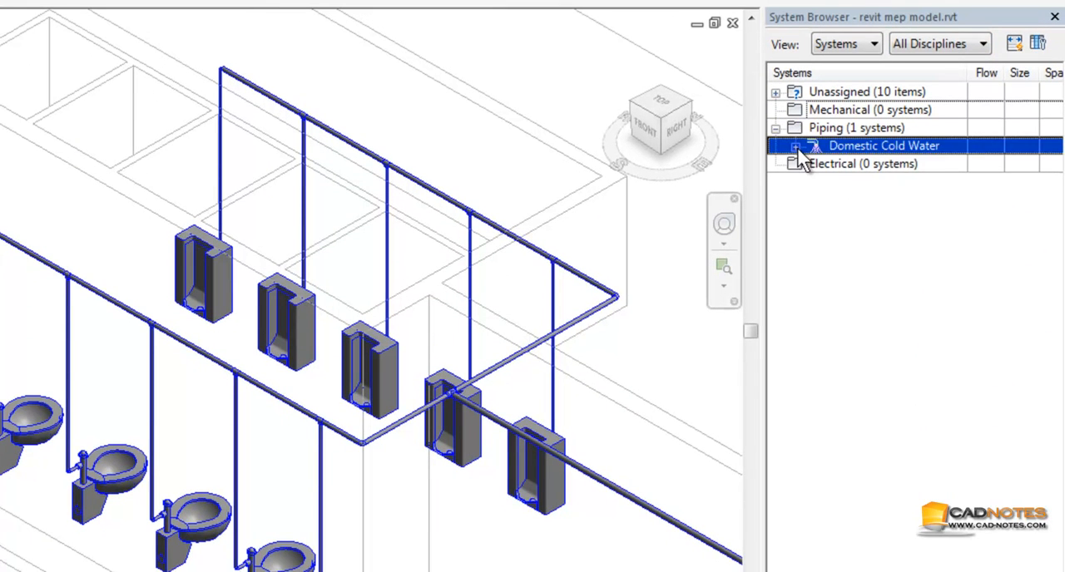
click(795, 147)
click(815, 165)
click(832, 165)
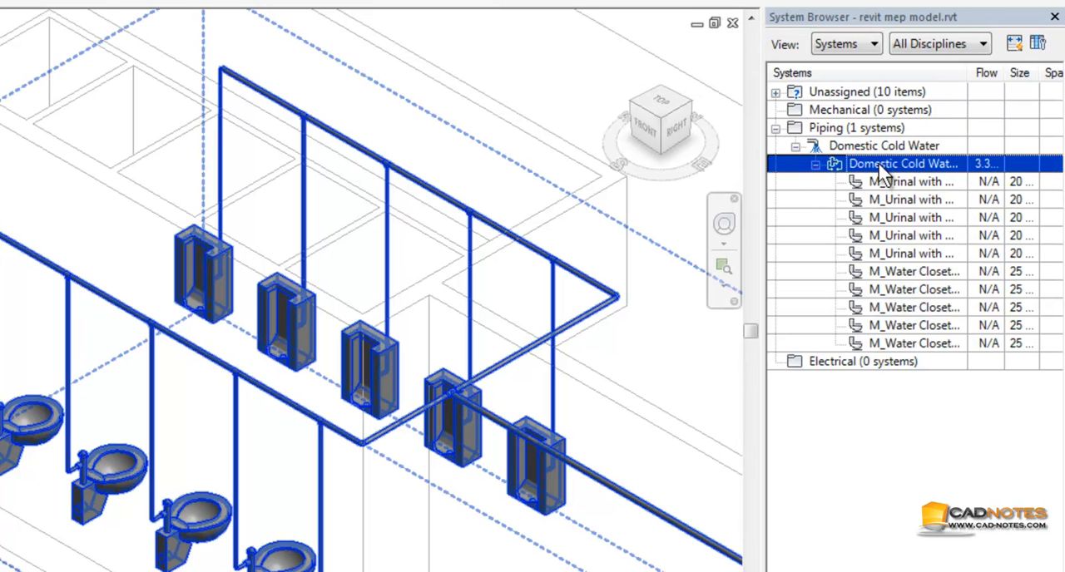
Step: Select individual urinals and water closets under the Domestic Cold Water system in the System Browser to locate them in the model
click(888, 183)
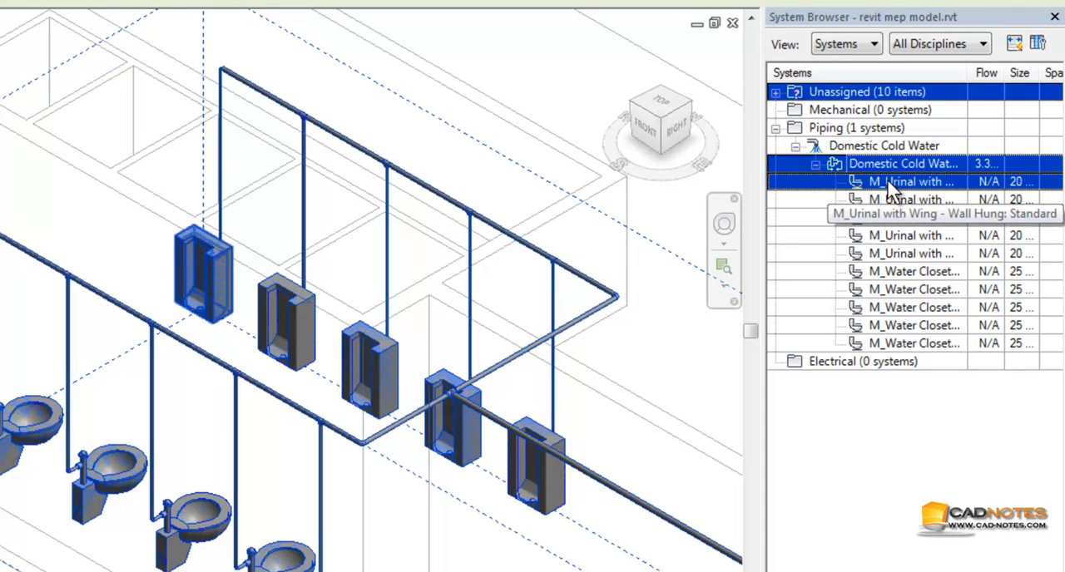
ctrl+click(897, 202)
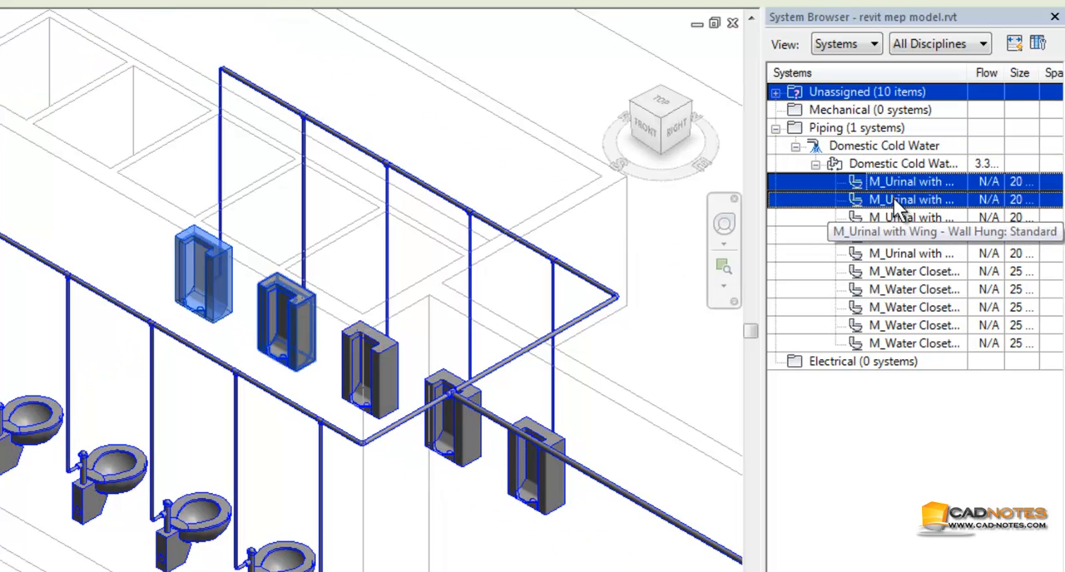
click(896, 202)
click(910, 293)
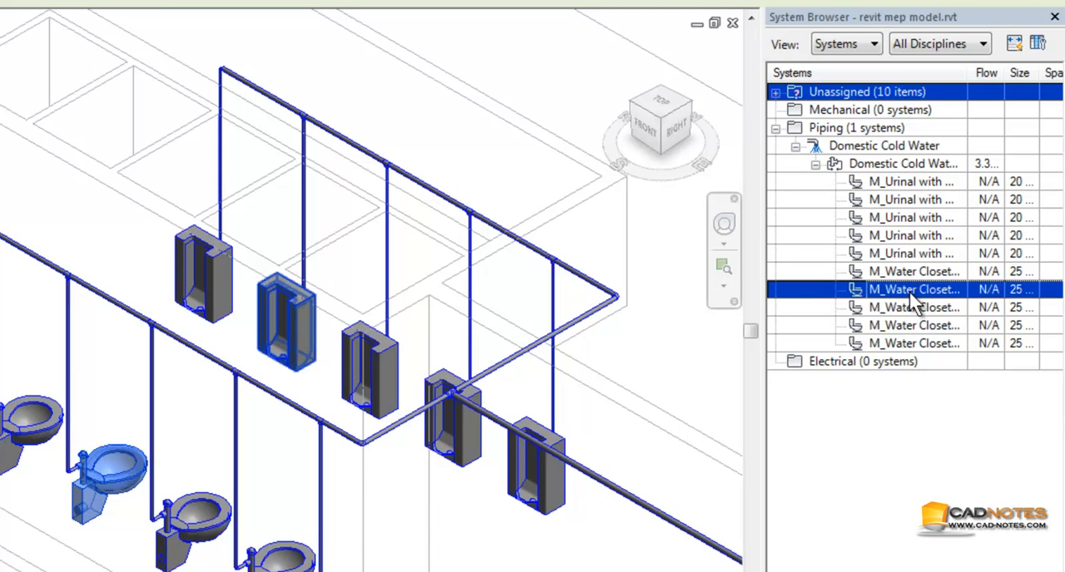
click(915, 325)
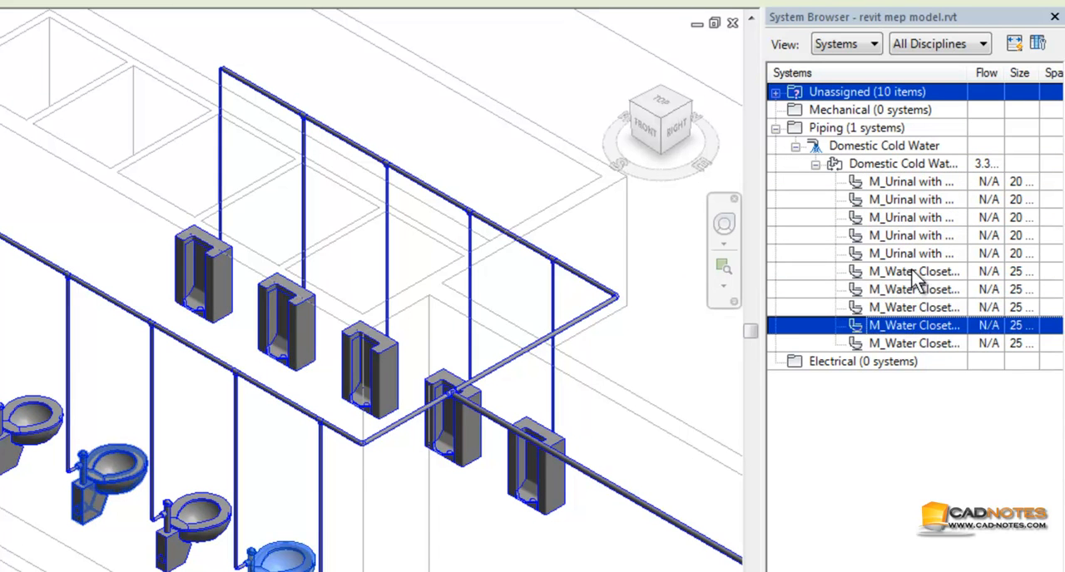
click(893, 149)
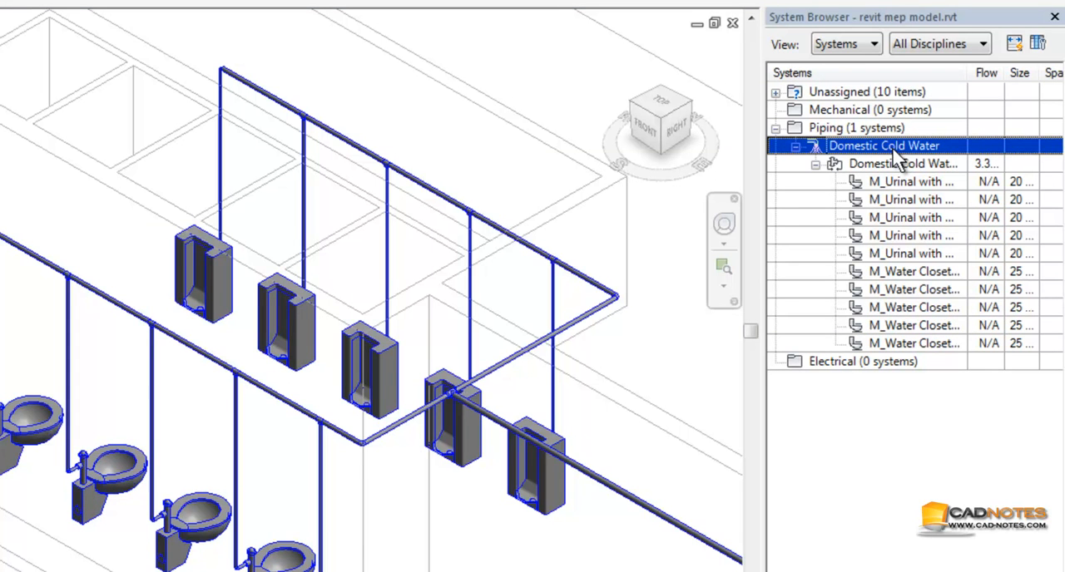
Step: Rename the domestic cold water piping system to Toilet Water Supply and select the renamed system in the System Browser
click(899, 165)
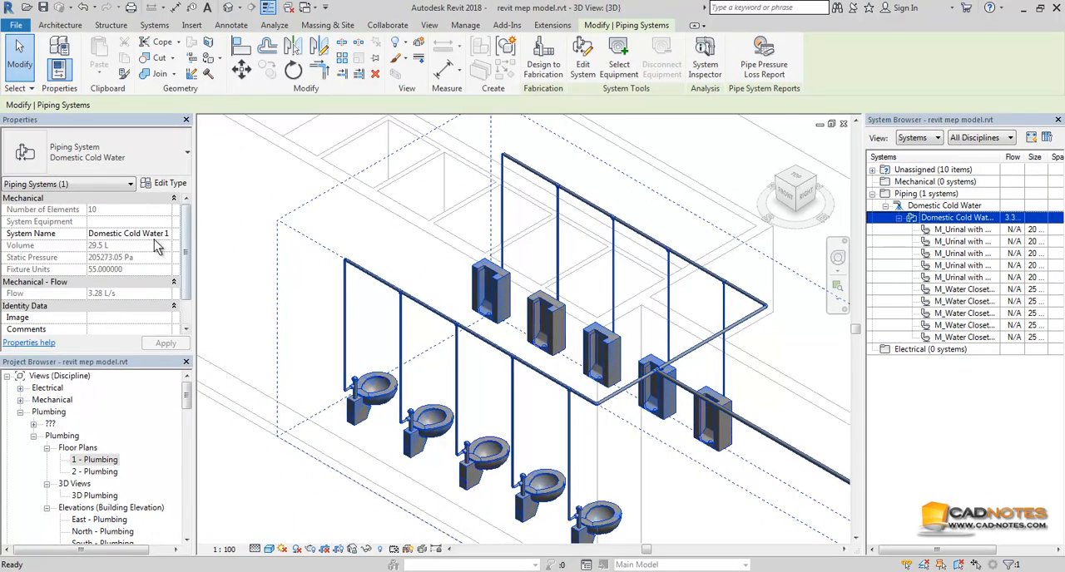
click(146, 237)
text(To)
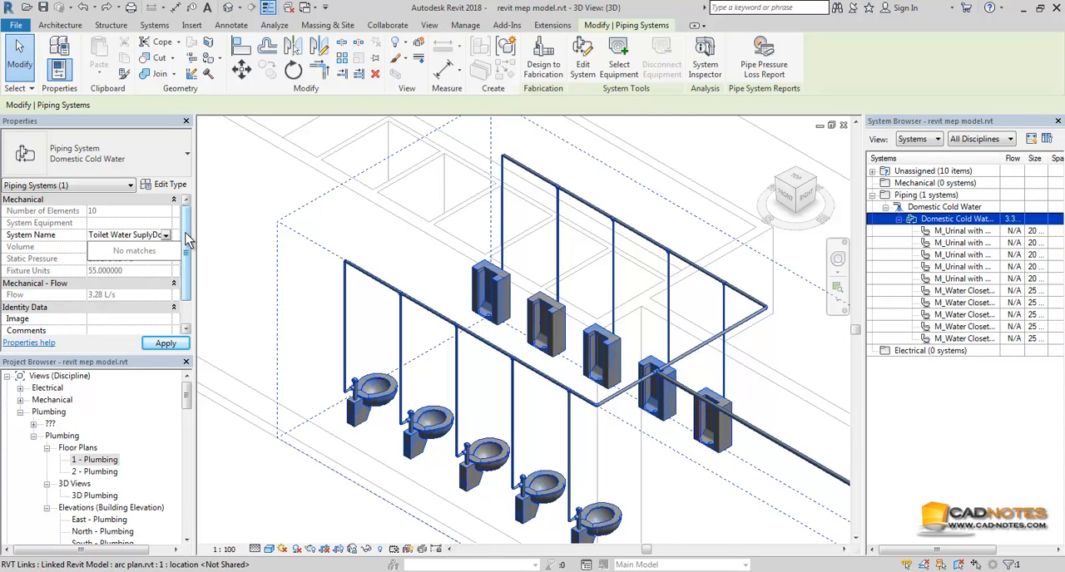
text(ilet Water Supply)
key(shift+End)
key(Delete)
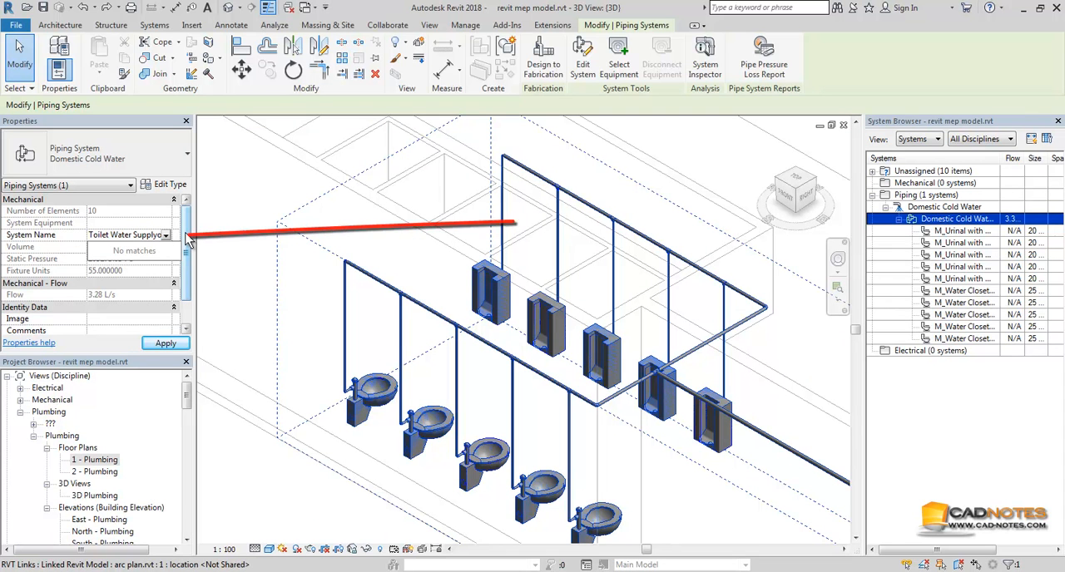
click(166, 343)
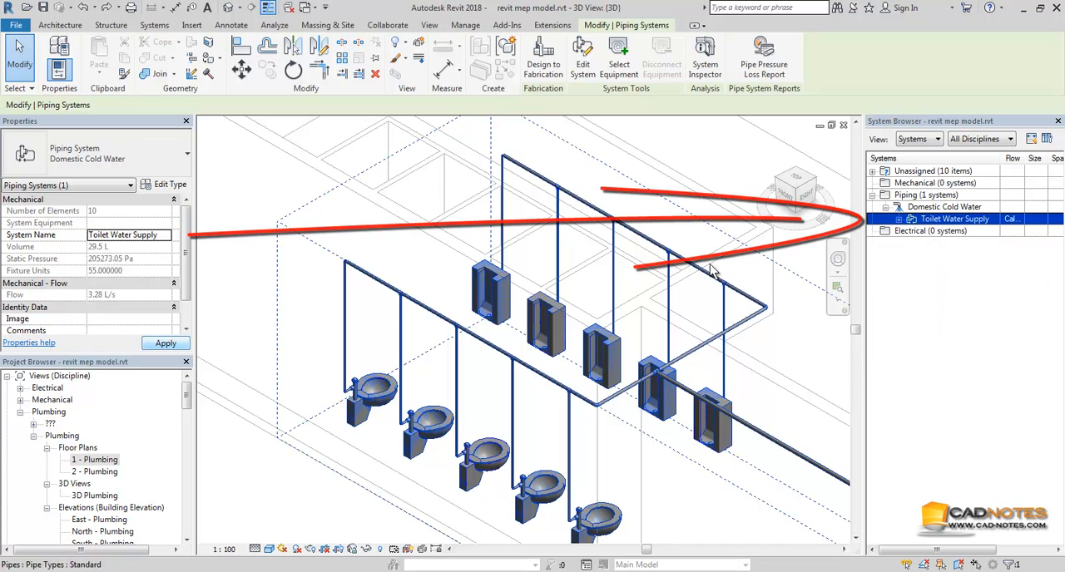
click(978, 225)
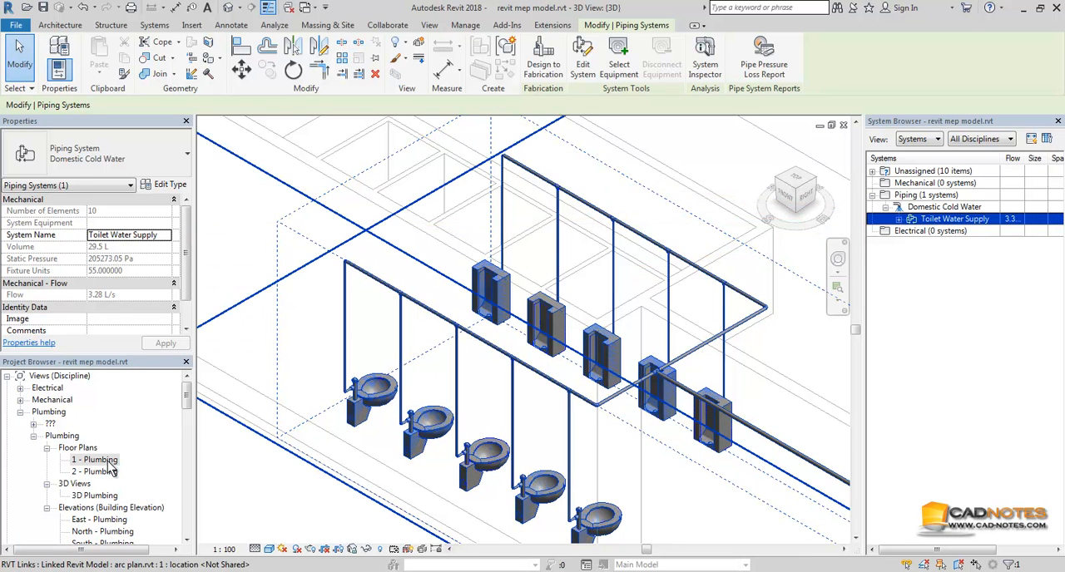
Step: Open the 1 - Plumbing floor plan at the pump room and clear the system selection
double_click(106, 461)
scroll(483, 318, down, 5)
middle_drag(699, 338, 521, 315)
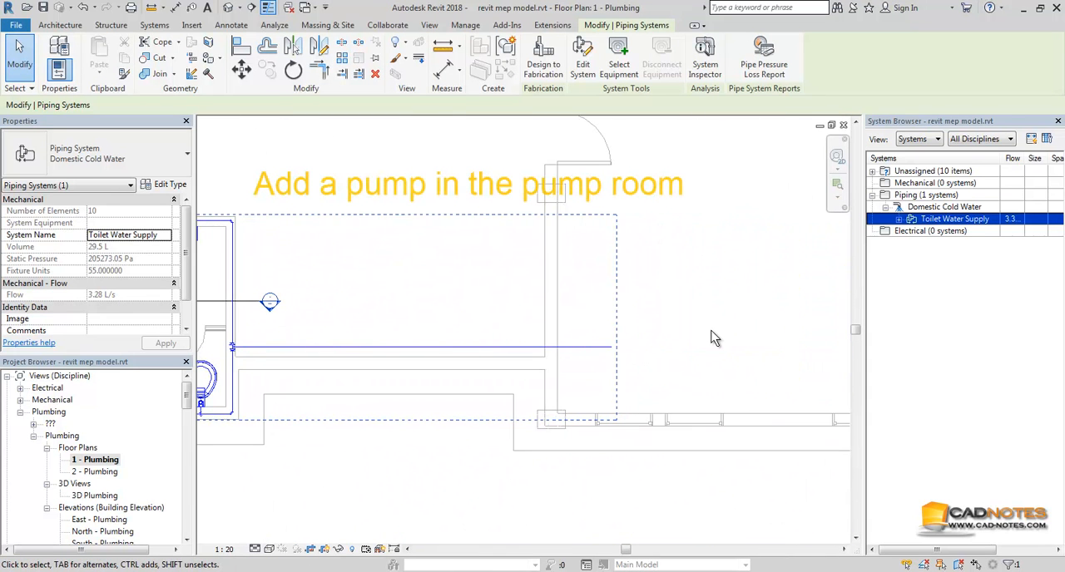
key(Escape)
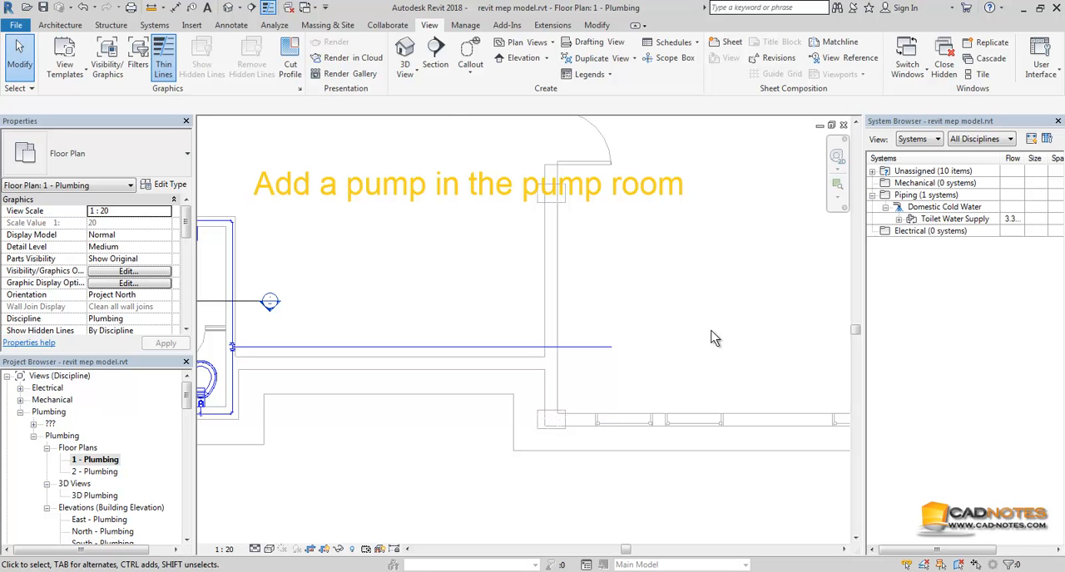
Step: Place an M_Inline Pump - Circulator of type 4.6 LPS - 2.9 Meter Head in the pump room, in line with the supply pipe's end
click(155, 25)
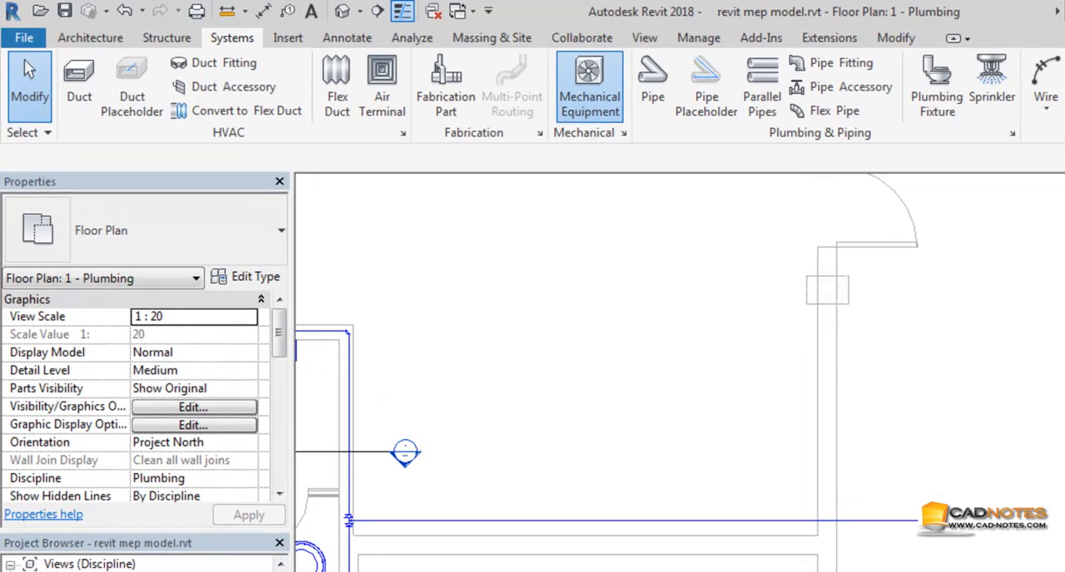
click(589, 84)
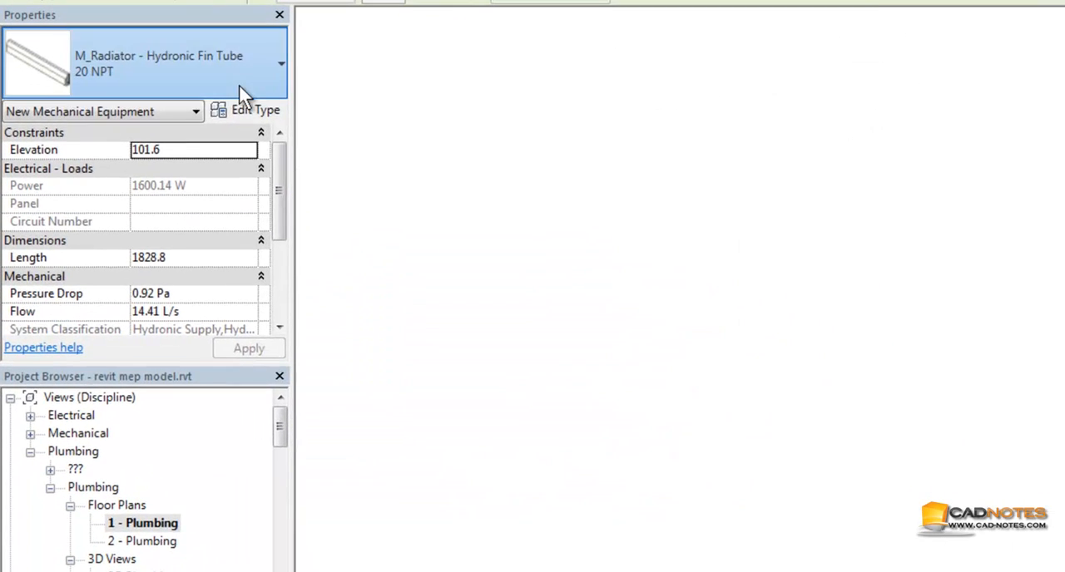
click(281, 66)
drag(282, 374, 276, 293)
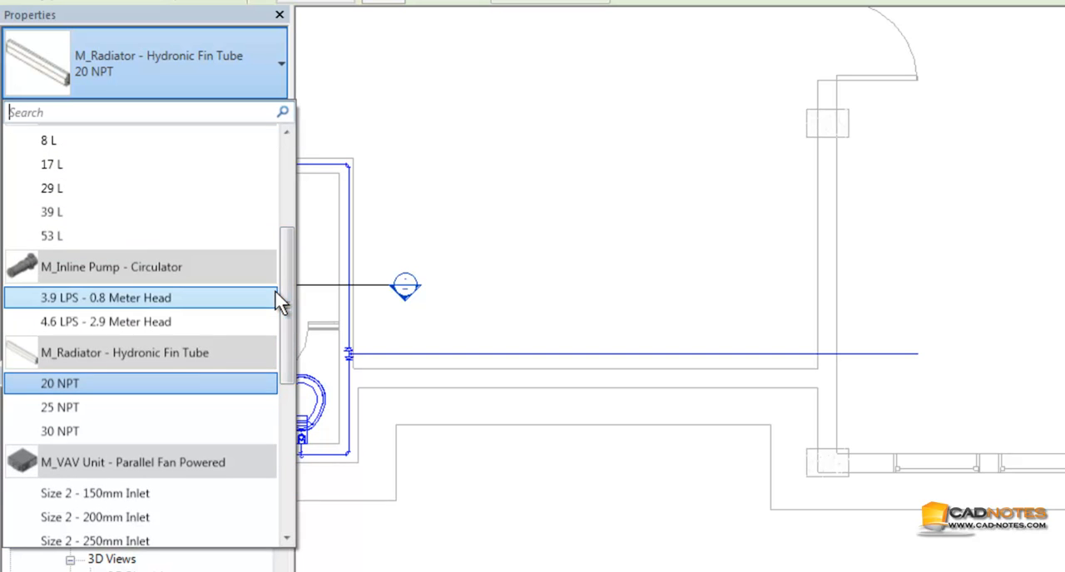
click(200, 323)
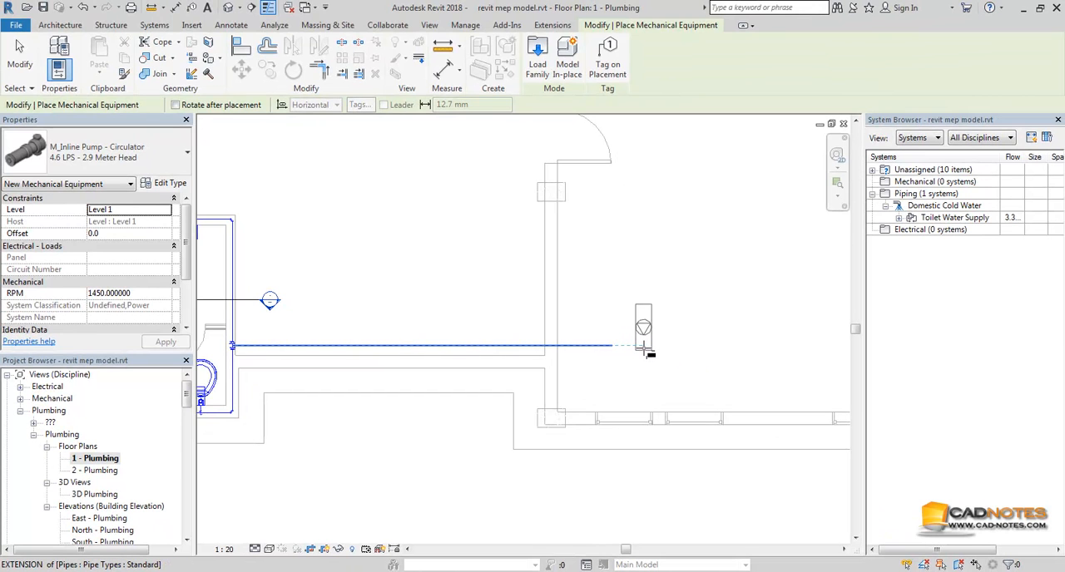
click(646, 347)
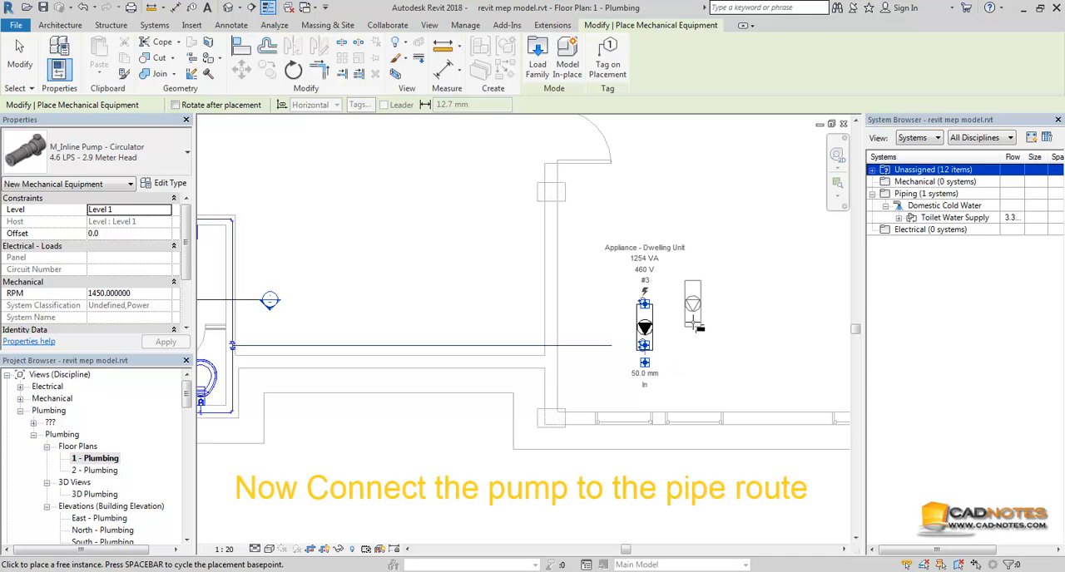
click(19, 58)
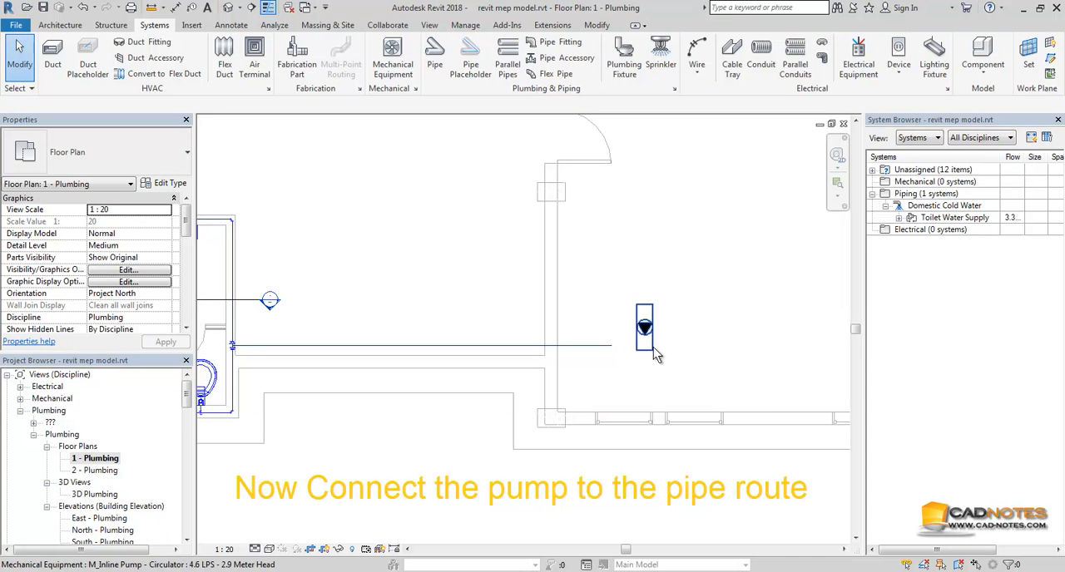
Step: Connect the pump's 50 mm Water/Other Liquid Out connector into the supply pipe and inspect the connection in the 3D view
click(653, 348)
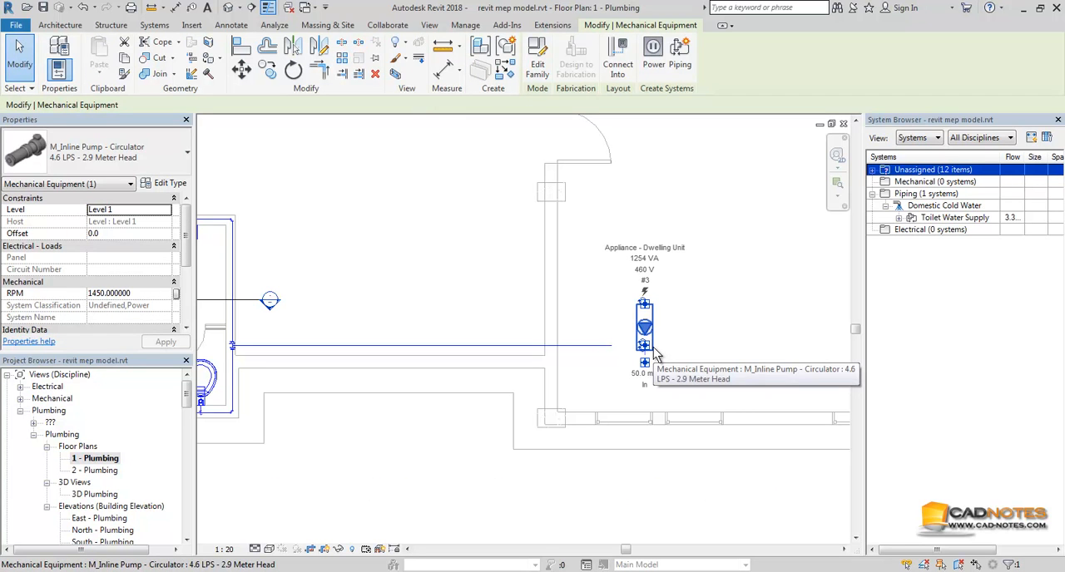
click(599, 66)
click(532, 275)
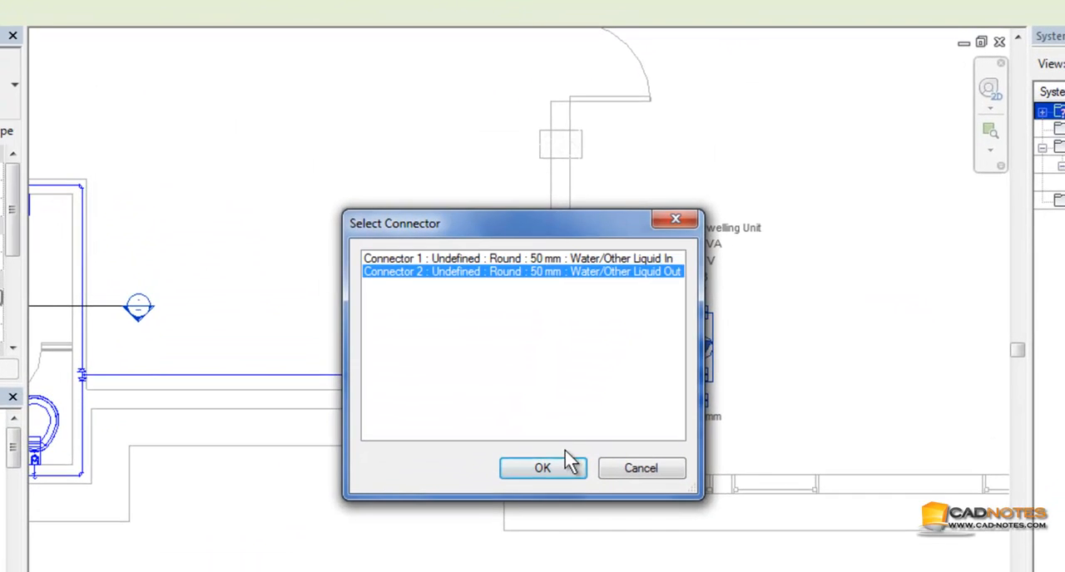
click(556, 468)
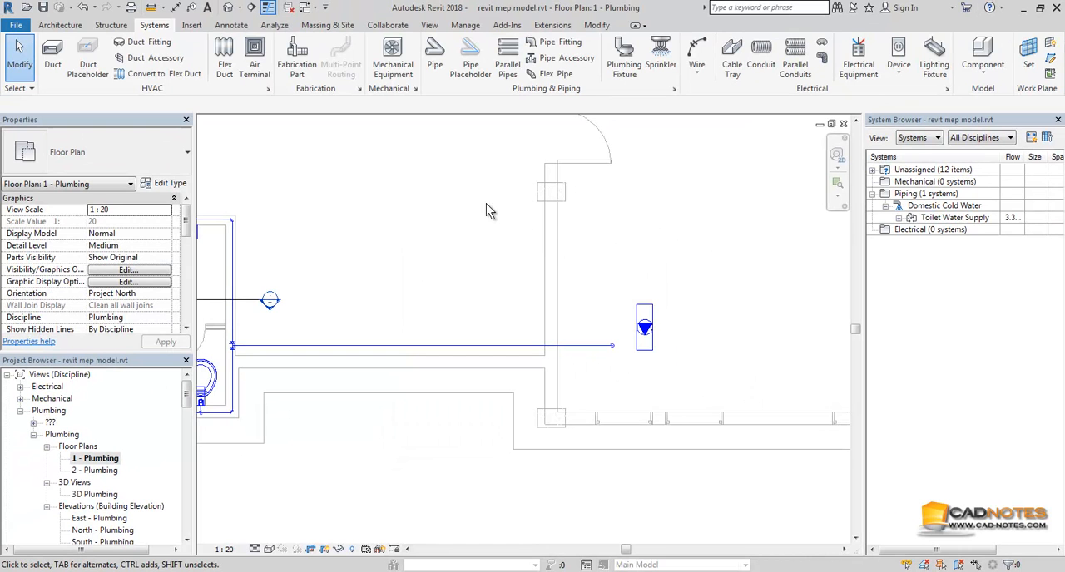
click(228, 8)
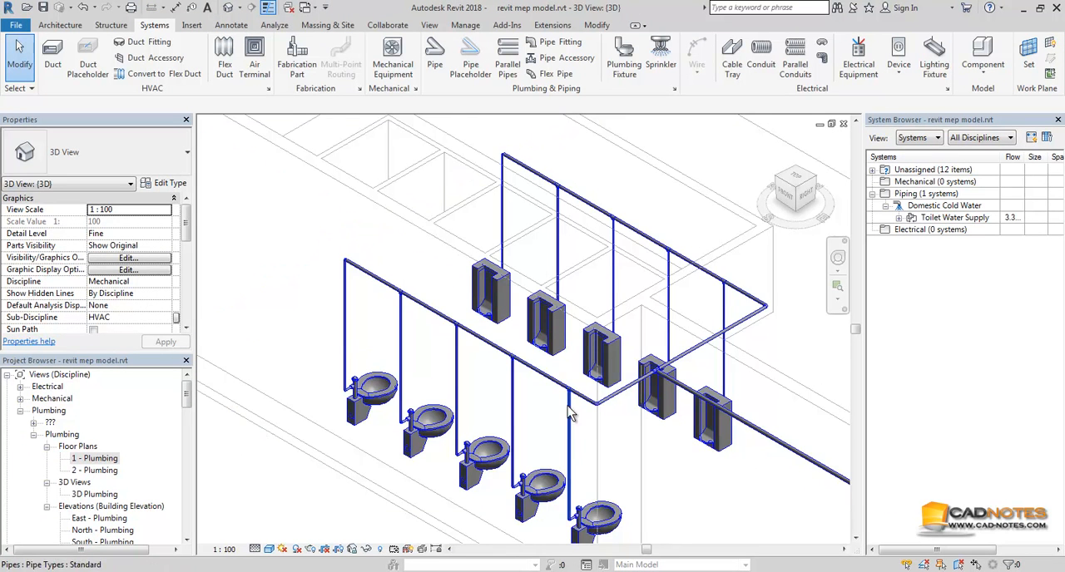
scroll(580, 424, up, 6)
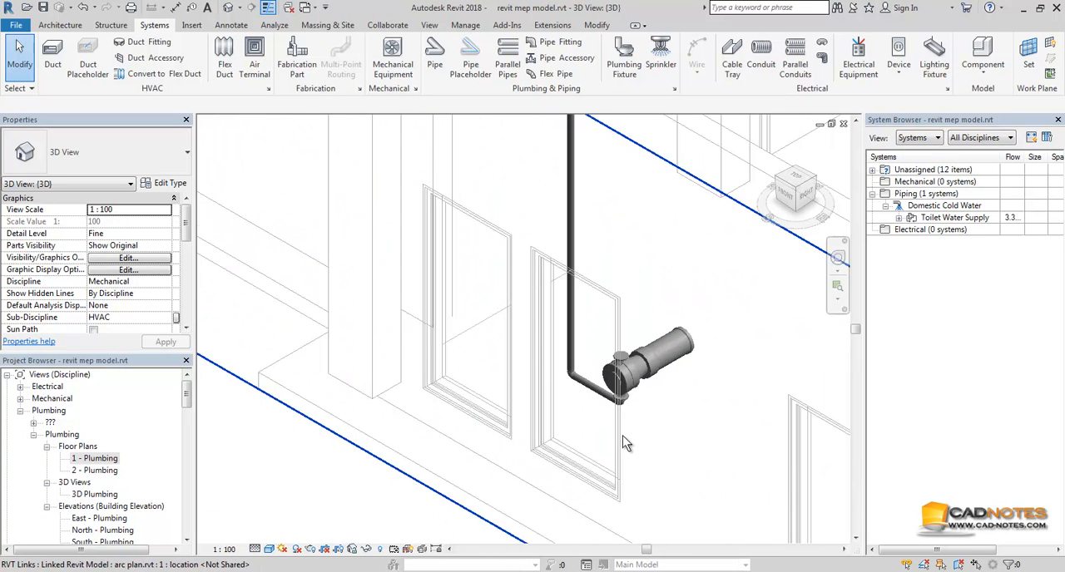
Step: In the 1 - Plumbing floor plan, move the pump and its connecting pipes horizontally closer to the pump room wall
double_click(103, 460)
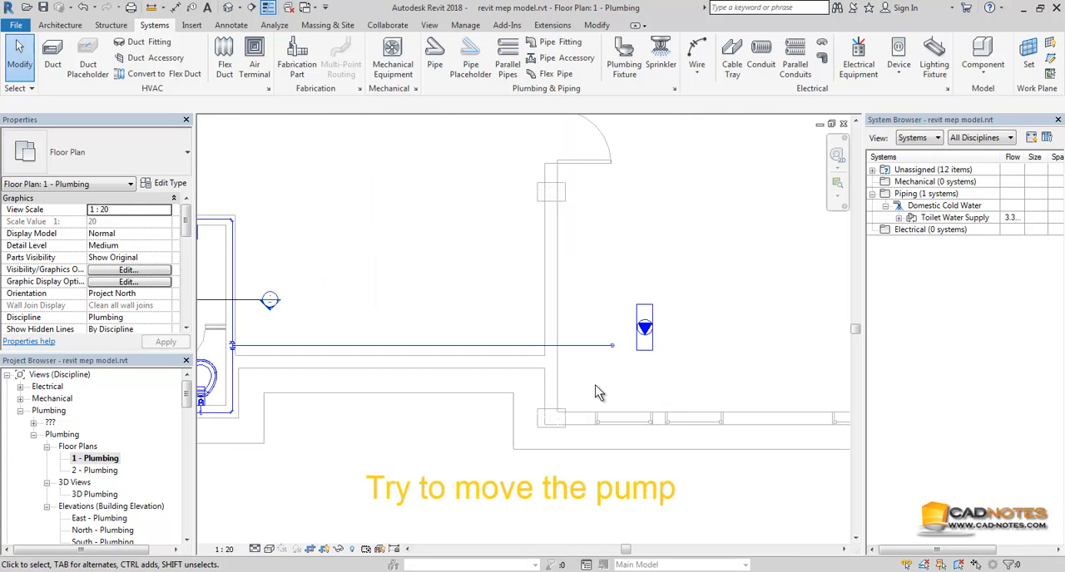
drag(589, 378, 665, 281)
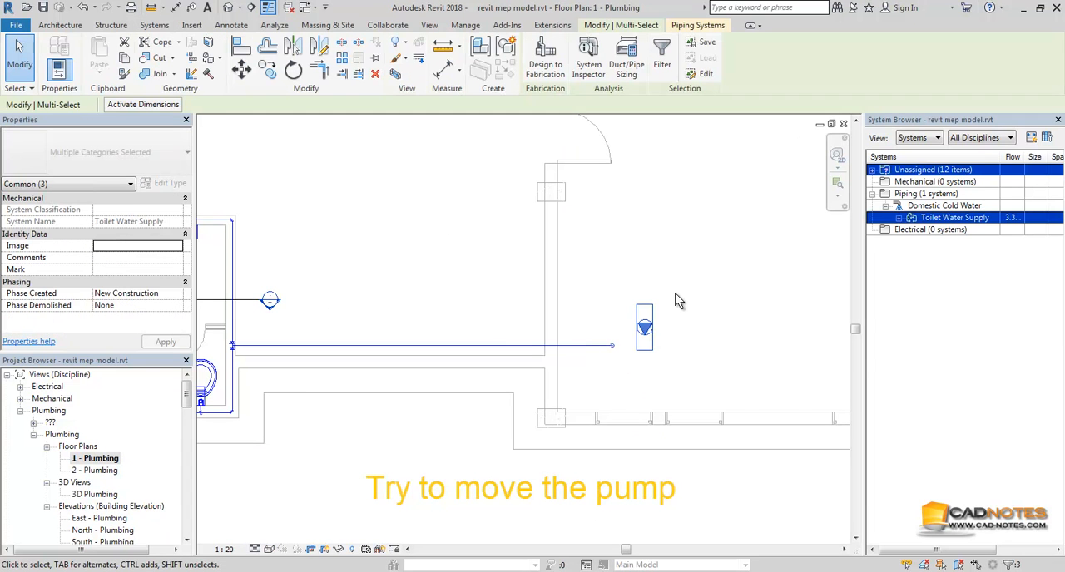
click(241, 68)
click(607, 364)
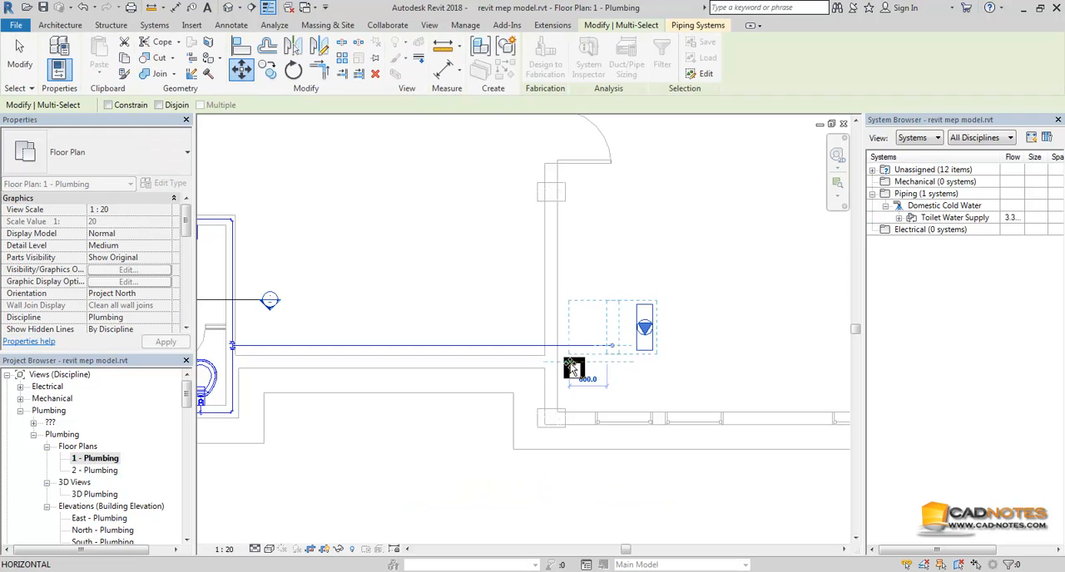
click(565, 365)
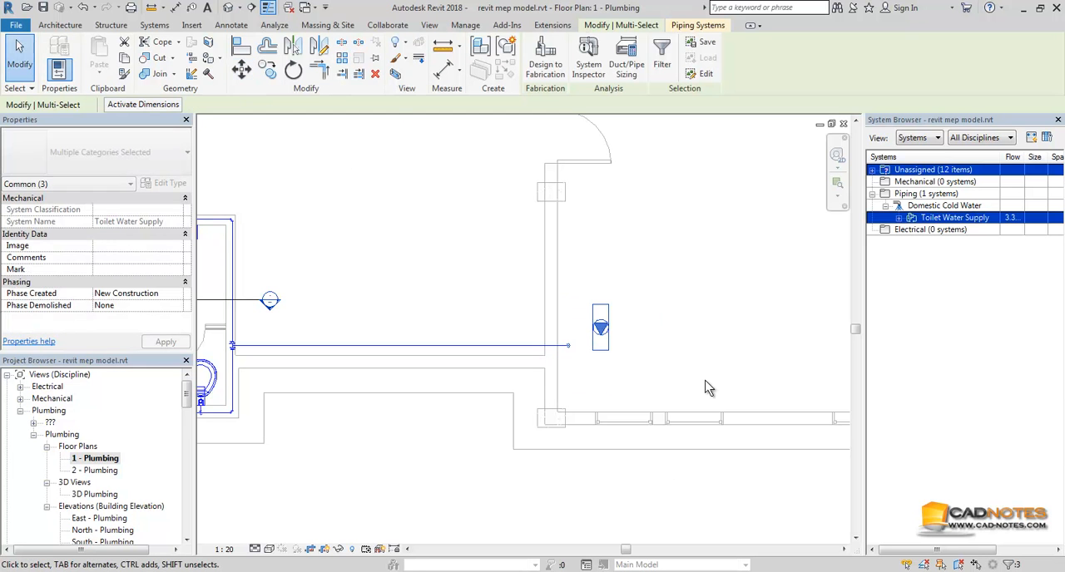
Step: Review the moved pump, its pipe route and the connected toilet fixtures in the 3D view
click(228, 7)
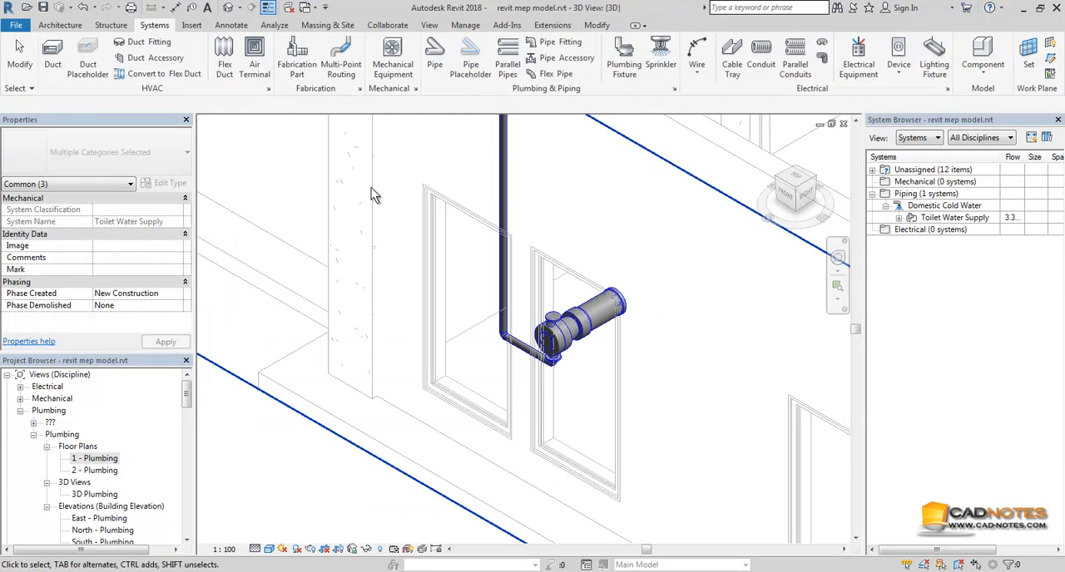
middle_drag(513, 395, 558, 493)
scroll(546, 470, down, 2)
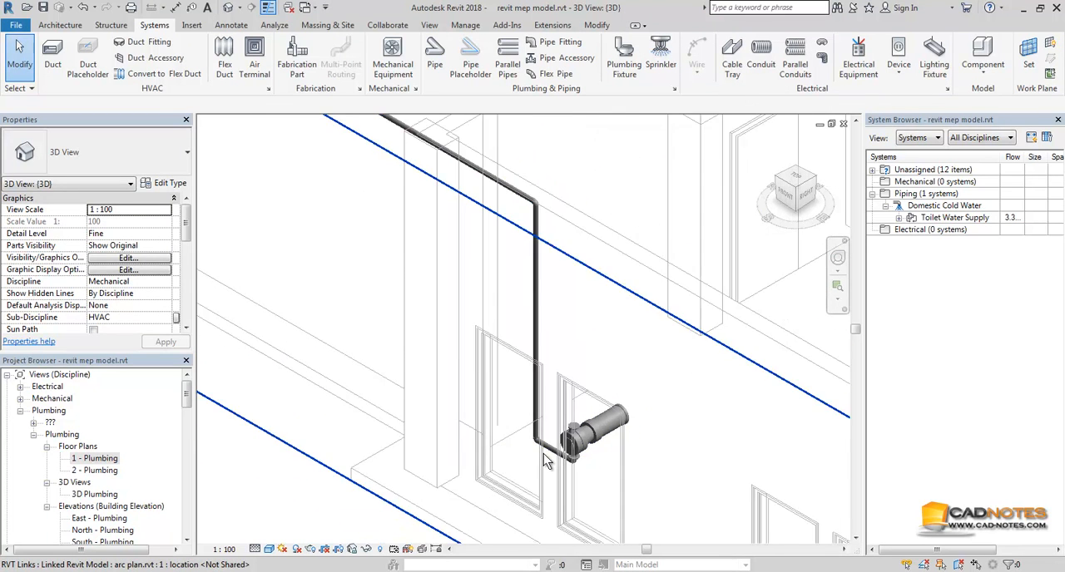
middle_drag(409, 251, 569, 444)
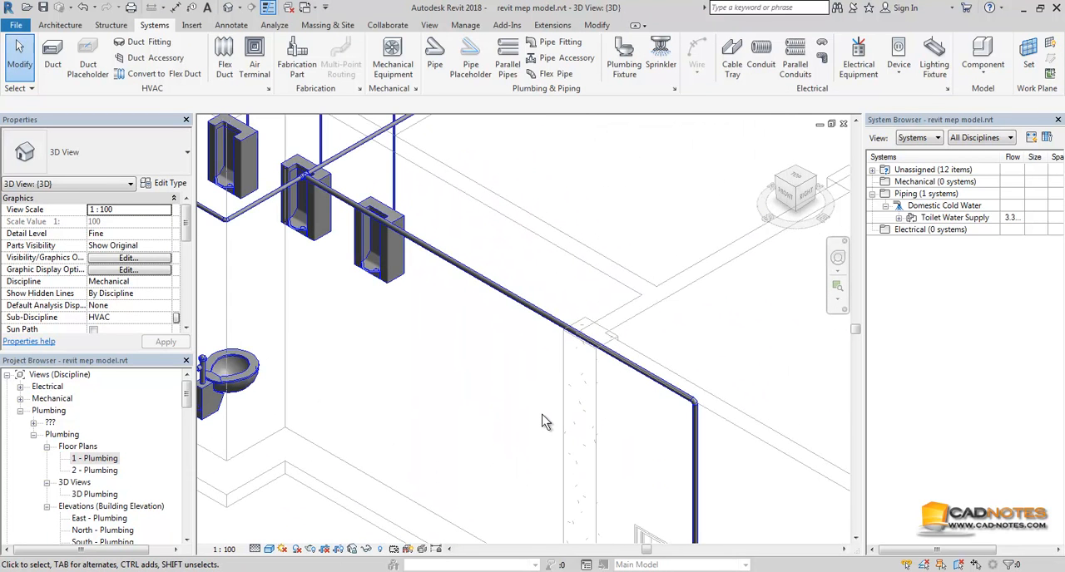
scroll(542, 422, down, 2)
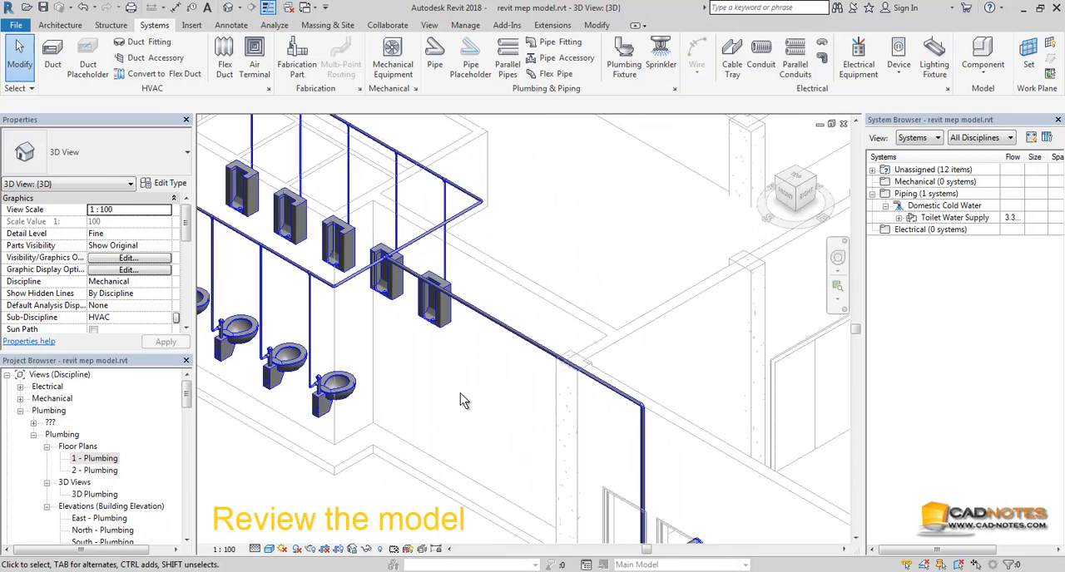
scroll(460, 398, down, 2)
middle_drag(453, 397, 548, 377)
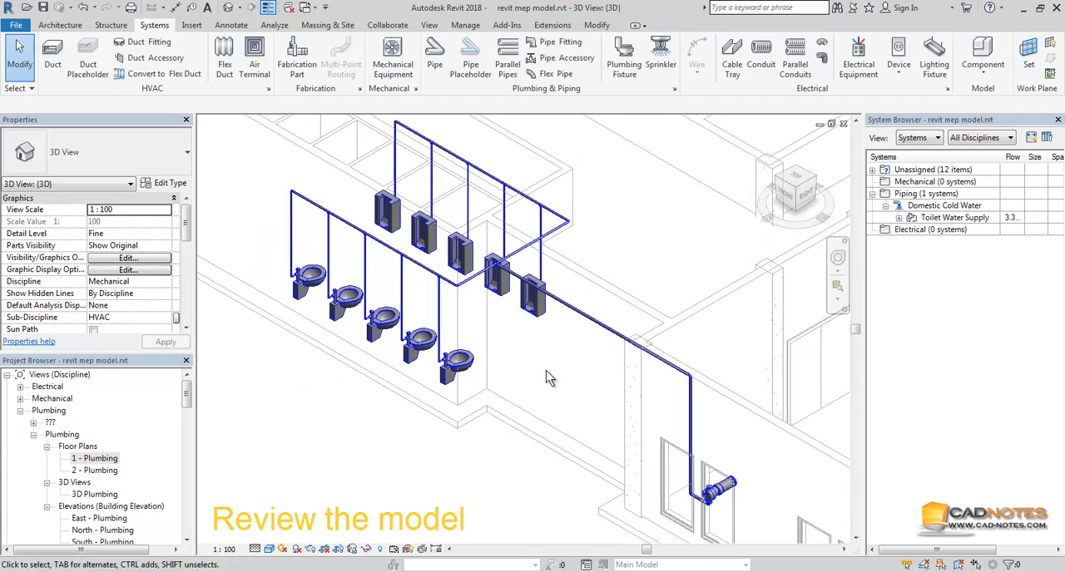